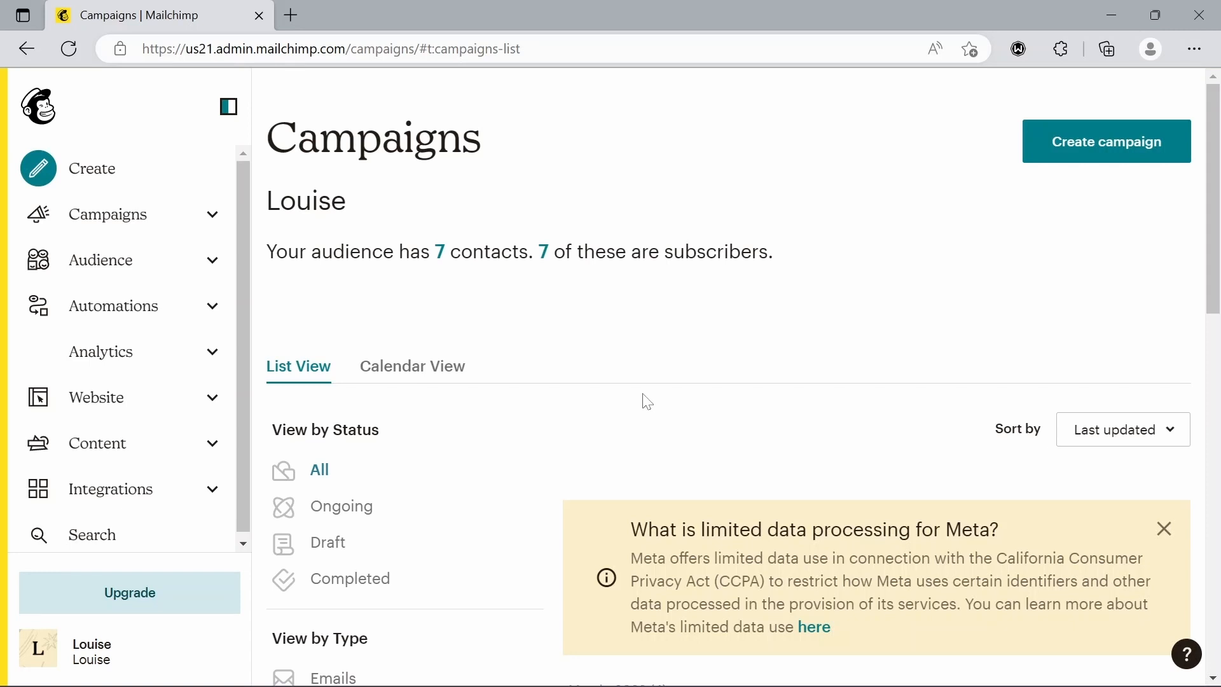
- Open the audience's full contact list and examine the form for adding a single subscriber
{"action": "left_click", "coordinate": [192, 261]}
{"action": "left_click", "coordinate": [137, 330]}
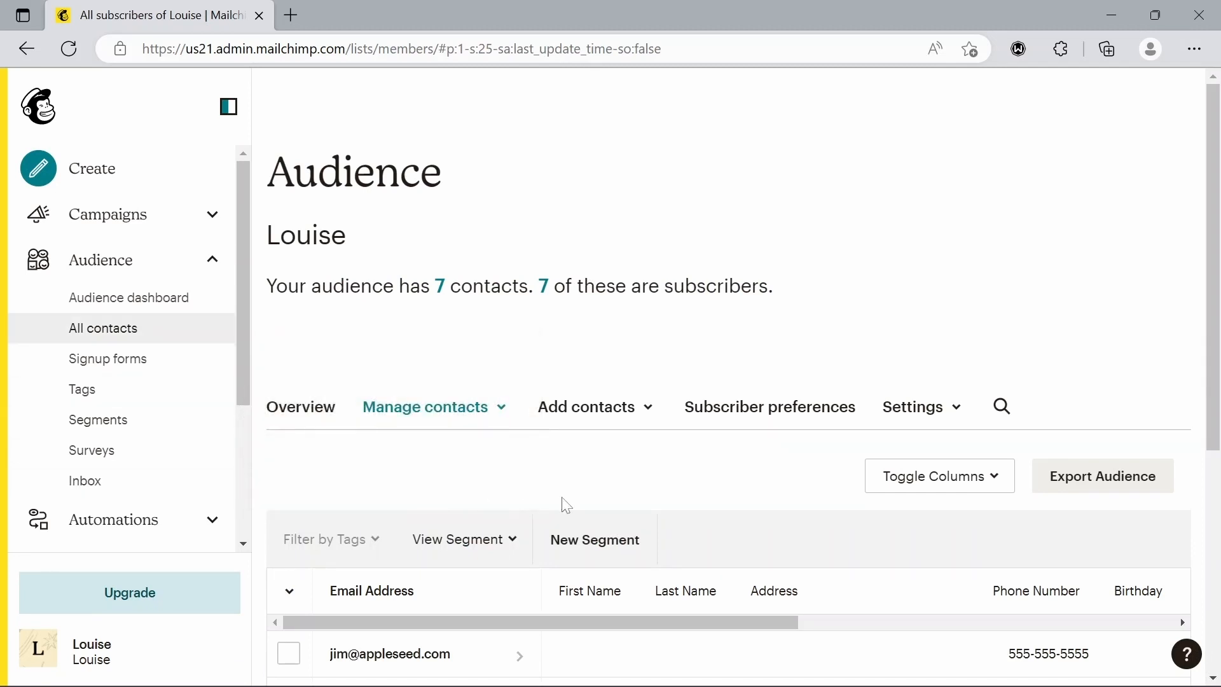
{"action": "left_click", "coordinate": [622, 429]}
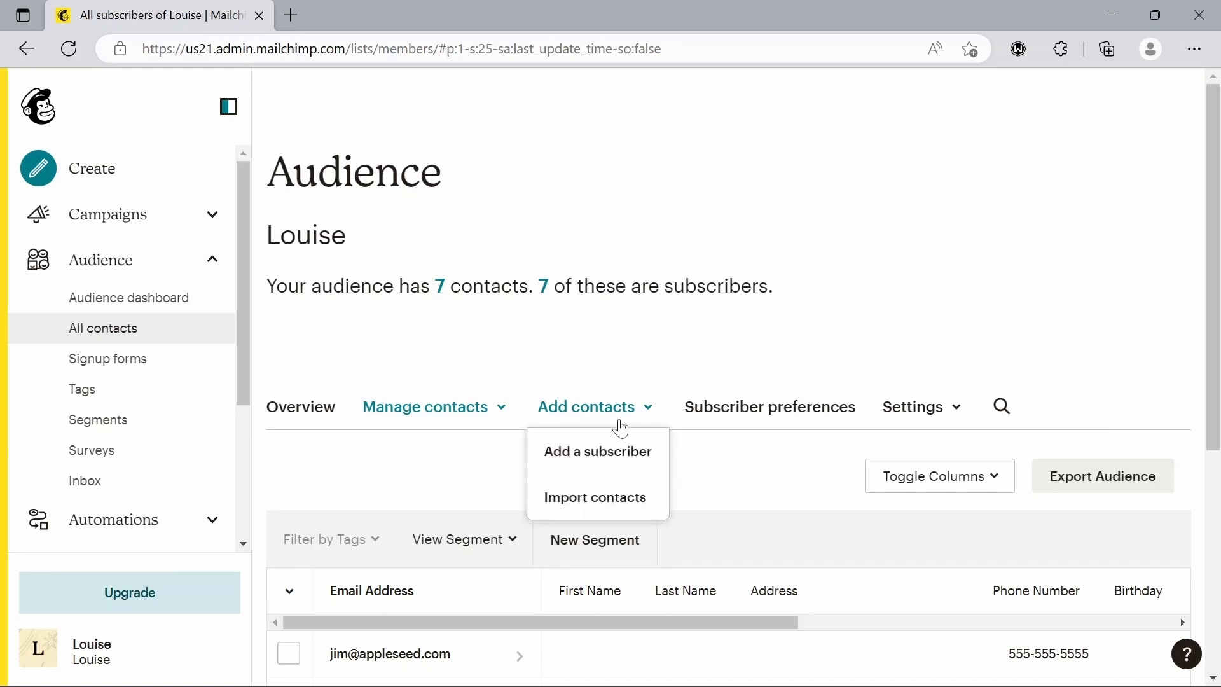
{"action": "left_click", "coordinate": [658, 456]}
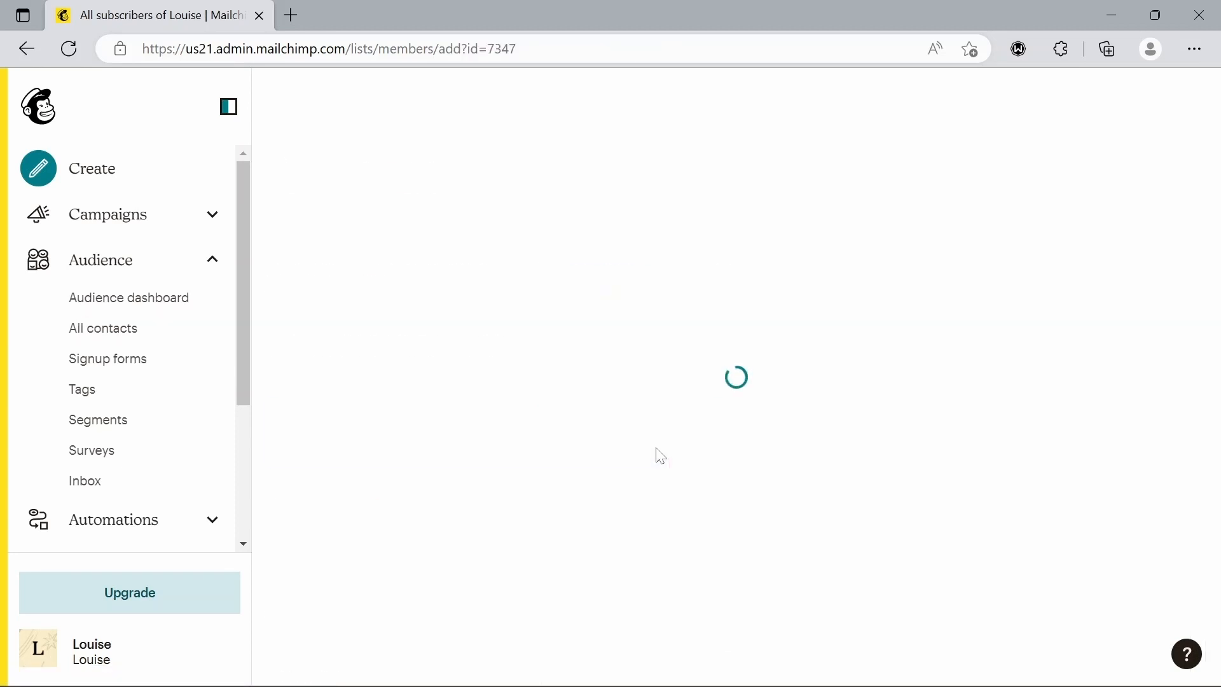
{"action": "scroll", "coordinate": [658, 455], "scroll_direction": "down", "scroll_amount": 5}
{"action": "scroll", "coordinate": [658, 456], "scroll_direction": "up", "scroll_amount": 5}
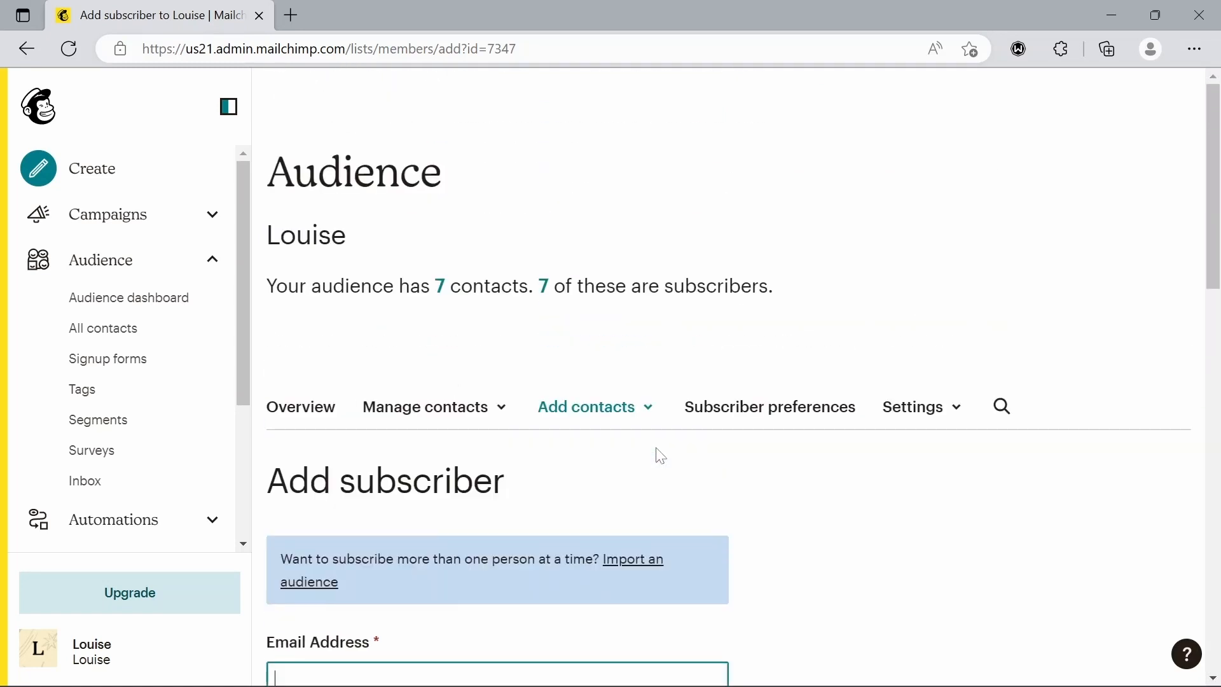
- View the contact import methods, select Upload a file, and leave without importing anything
{"action": "left_click", "coordinate": [635, 420]}
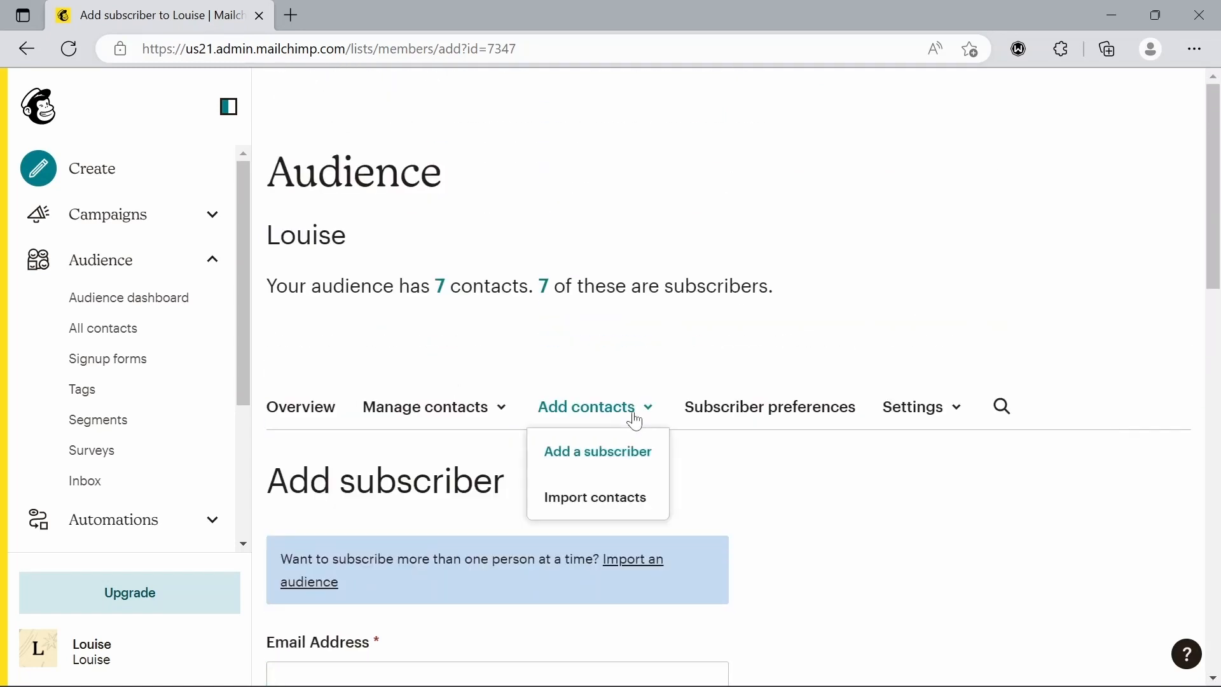
{"action": "left_click", "coordinate": [613, 508]}
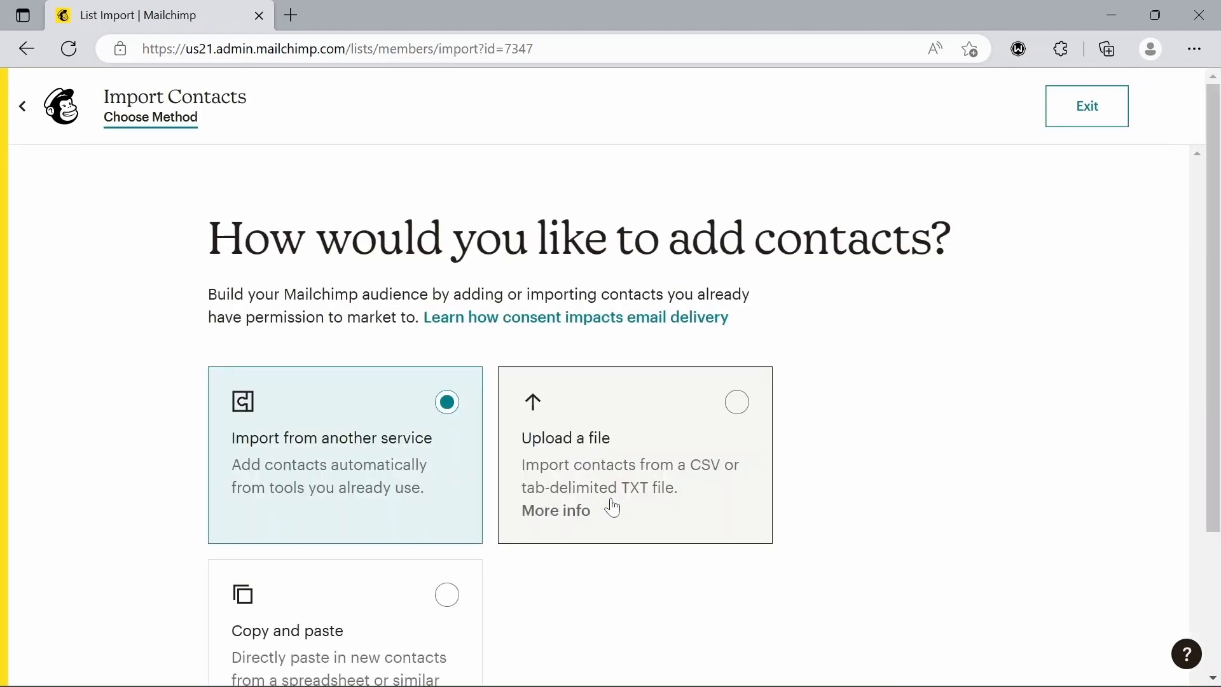
{"action": "left_click", "coordinate": [613, 508]}
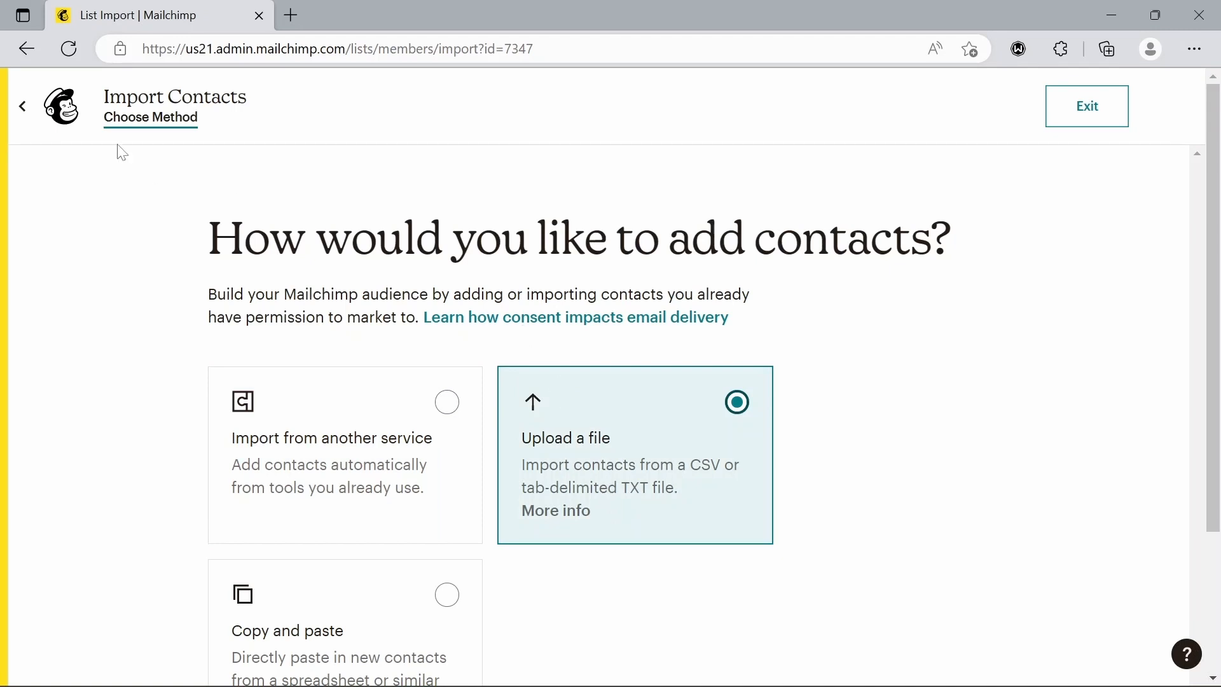
{"action": "left_click", "coordinate": [24, 102]}
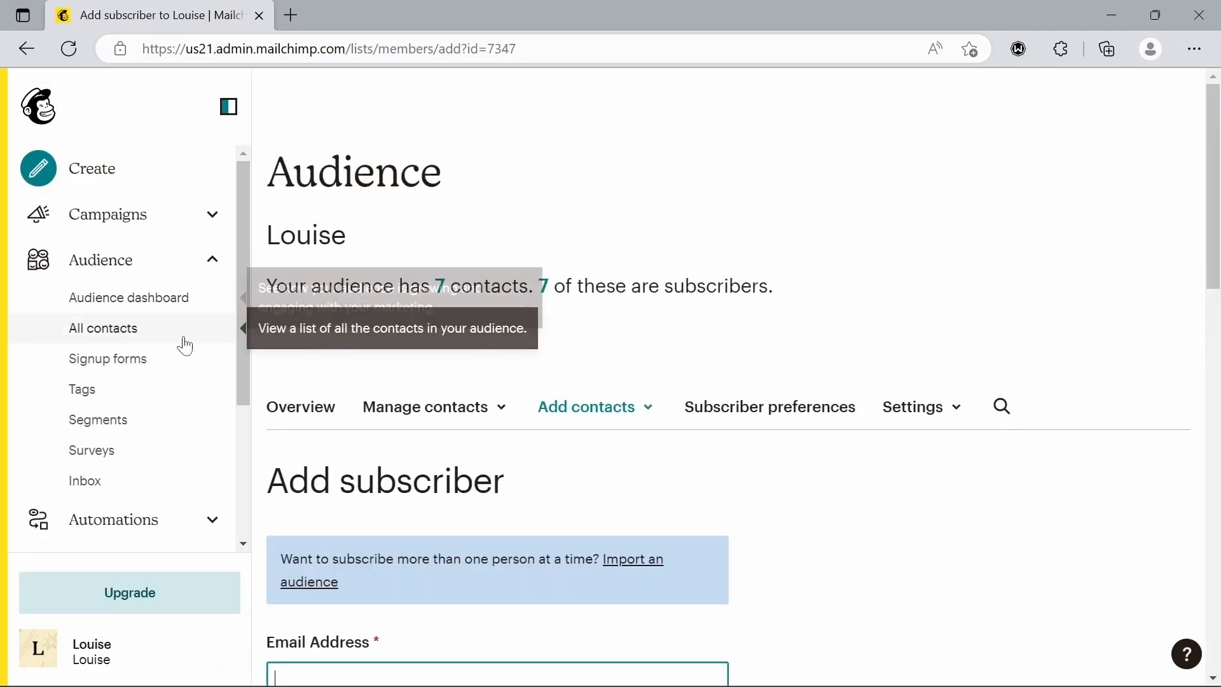
- Open the list of all contacts again and examine the audience summary and the contact rows
{"action": "left_click", "coordinate": [155, 342]}
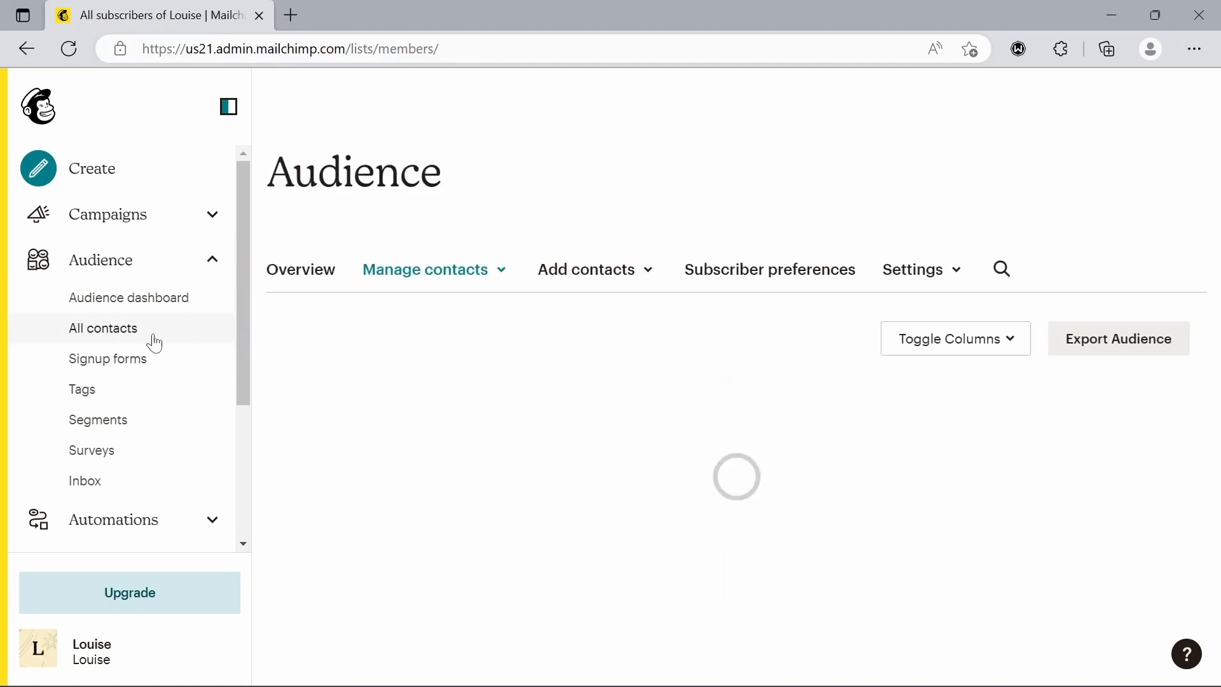
{"action": "scroll", "coordinate": [390, 575], "scroll_direction": "down", "scroll_amount": 2}
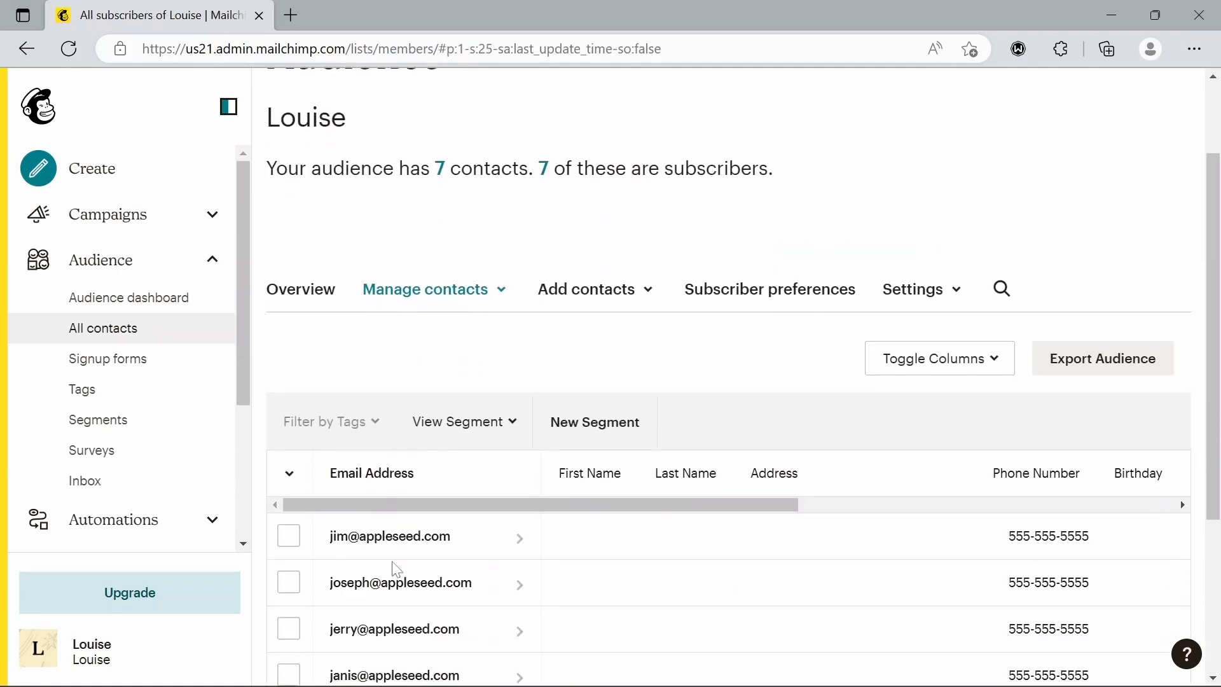
{"action": "scroll", "coordinate": [394, 572], "scroll_direction": "up", "scroll_amount": 2}
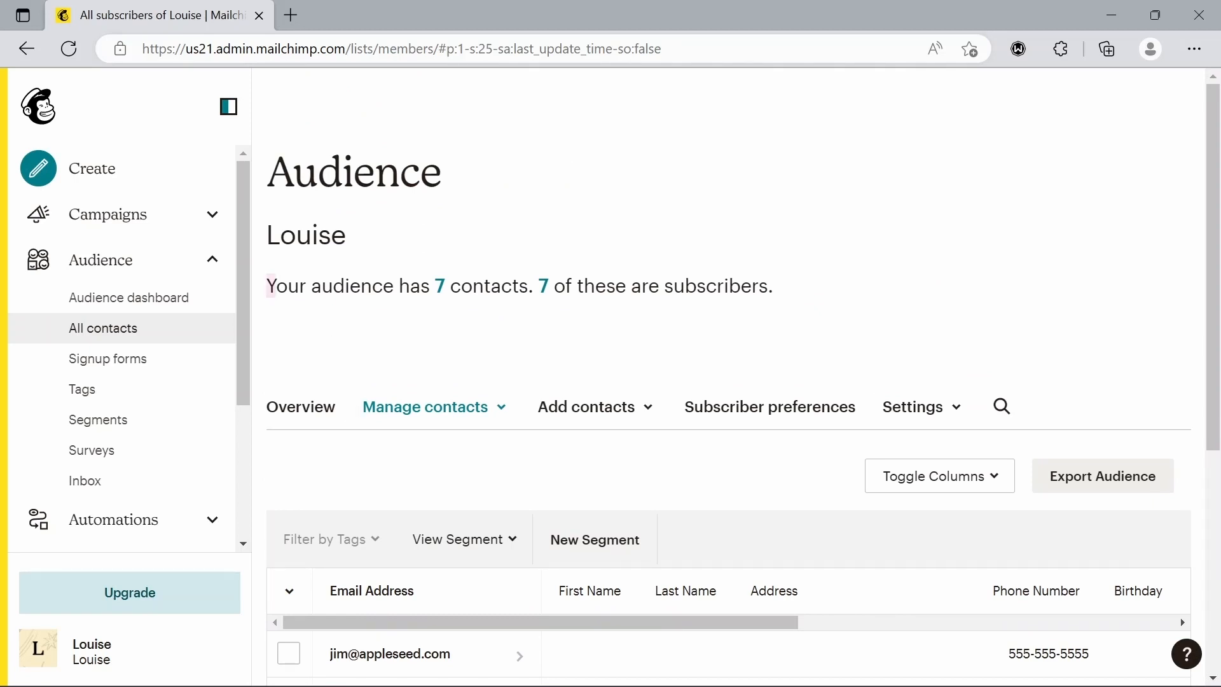
{"action": "left_click_drag", "start_coordinate": [519, 285], "coordinate": [760, 287]}
{"action": "left_click", "coordinate": [573, 459]}
{"action": "scroll", "coordinate": [572, 459], "scroll_direction": "down", "scroll_amount": 2}
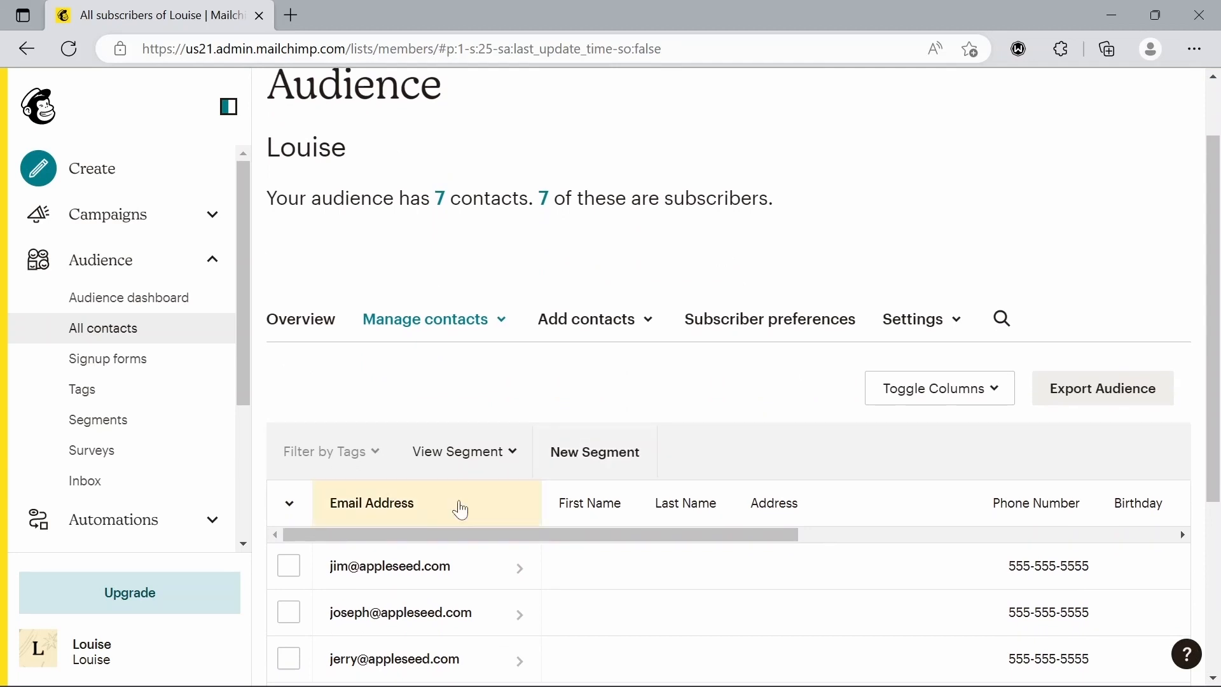
- Select the first contact to view the actions available for it, and clear the selection
{"action": "left_click", "coordinate": [296, 571]}
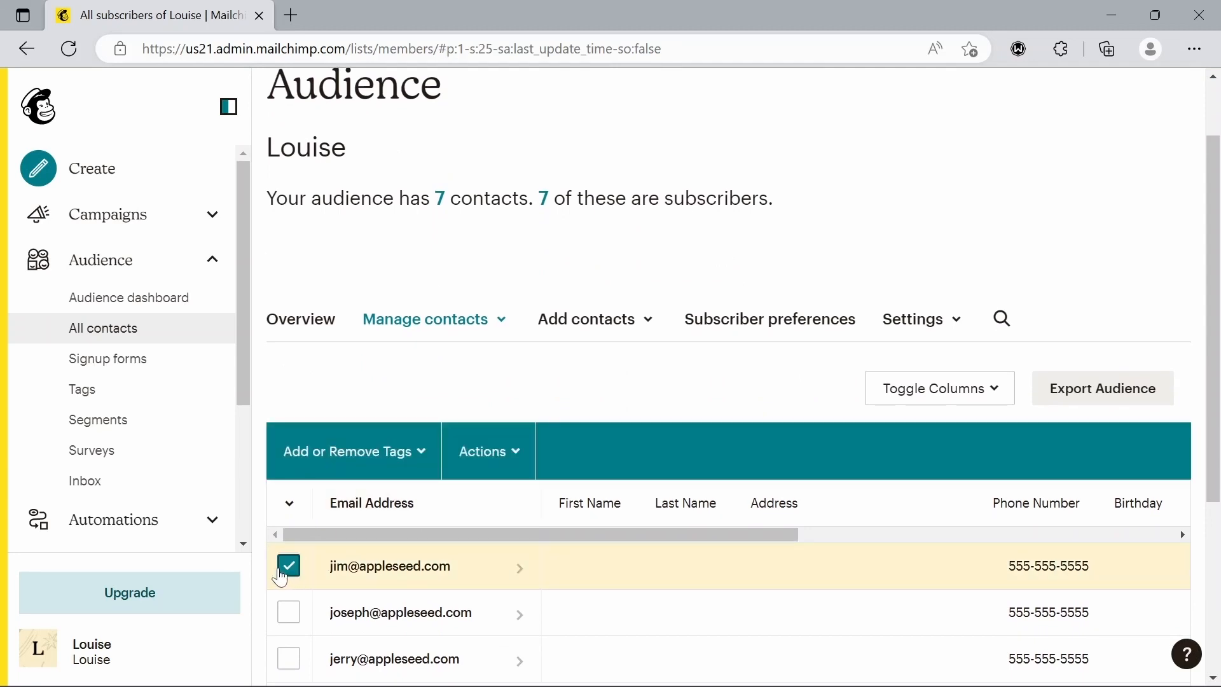
{"action": "left_click", "coordinate": [471, 464]}
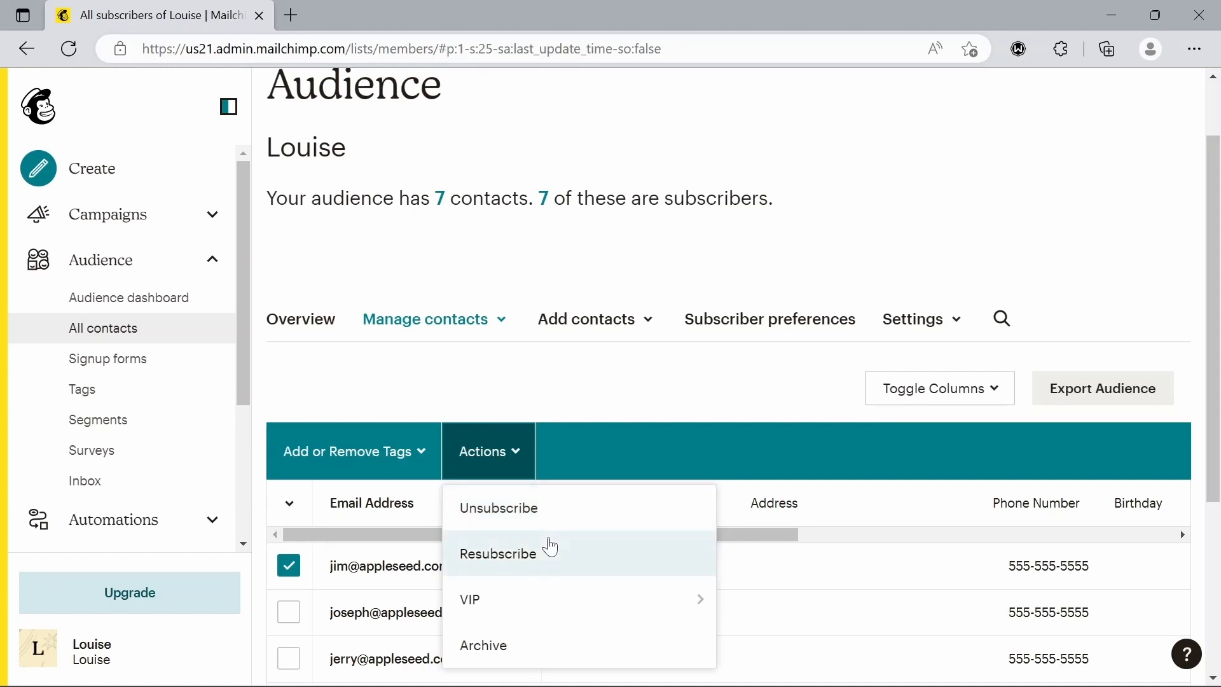
{"action": "left_click", "coordinate": [290, 571]}
{"action": "scroll", "coordinate": [383, 387], "scroll_direction": "up", "scroll_amount": 2}
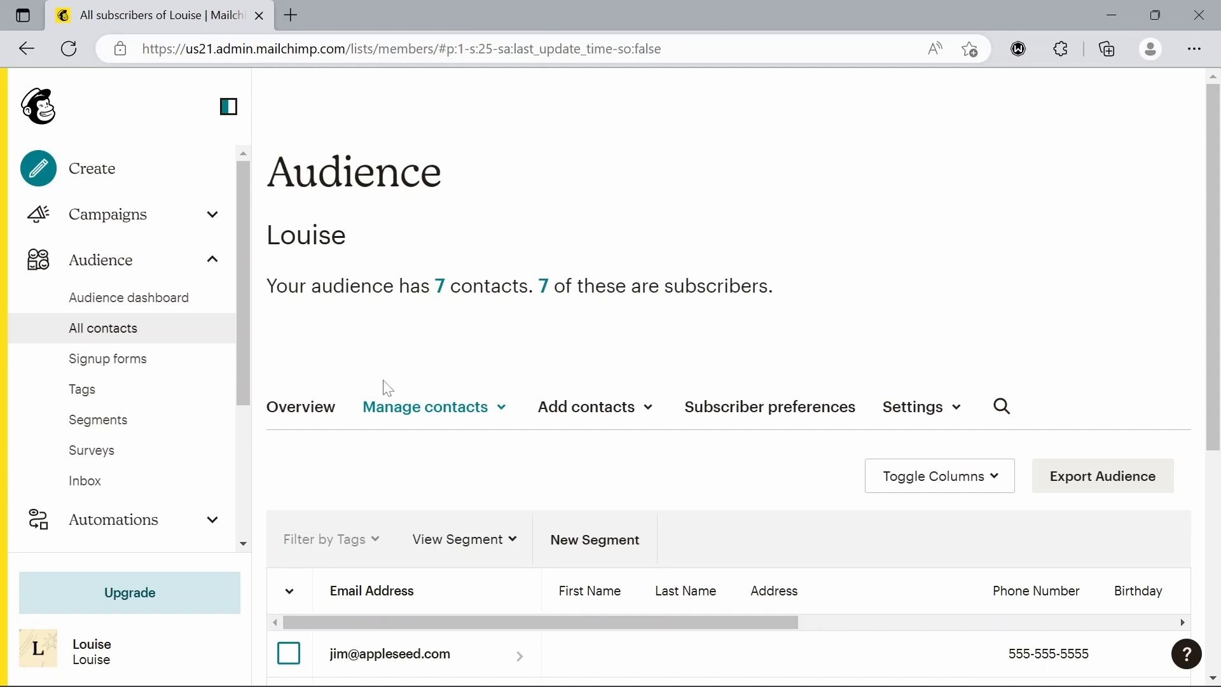
- Create a new regular email campaign and choose the Classic Builder for its design
{"action": "left_click", "coordinate": [156, 217]}
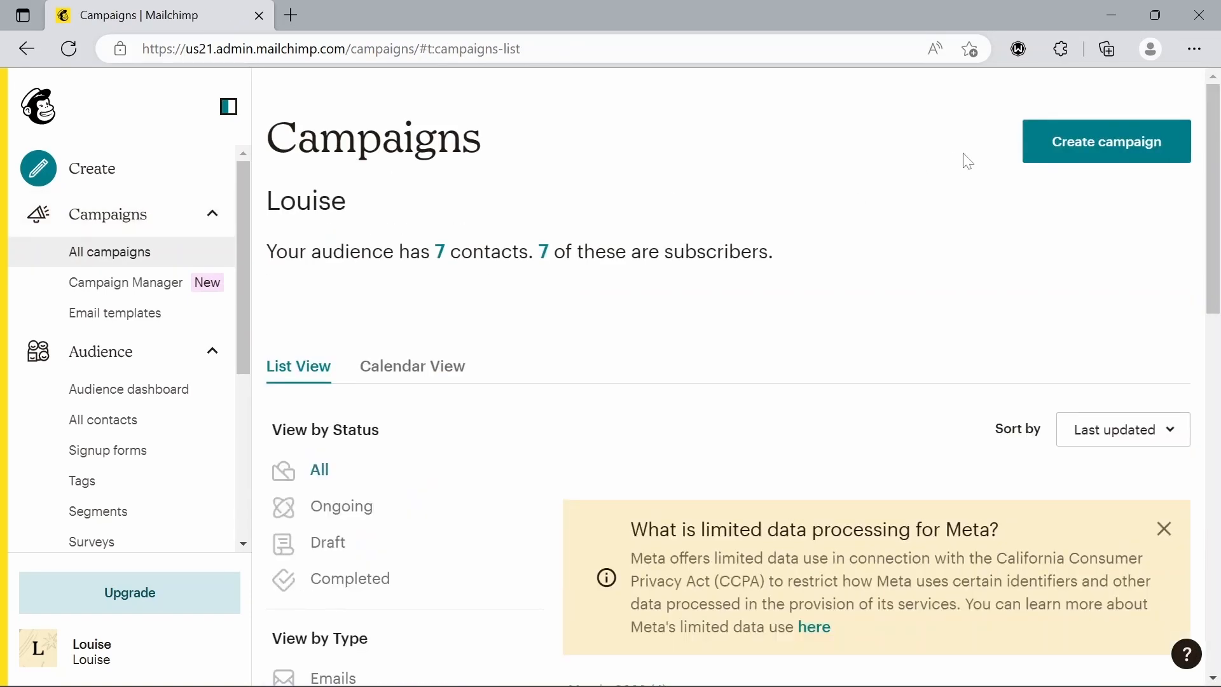
{"action": "left_click", "coordinate": [1040, 152]}
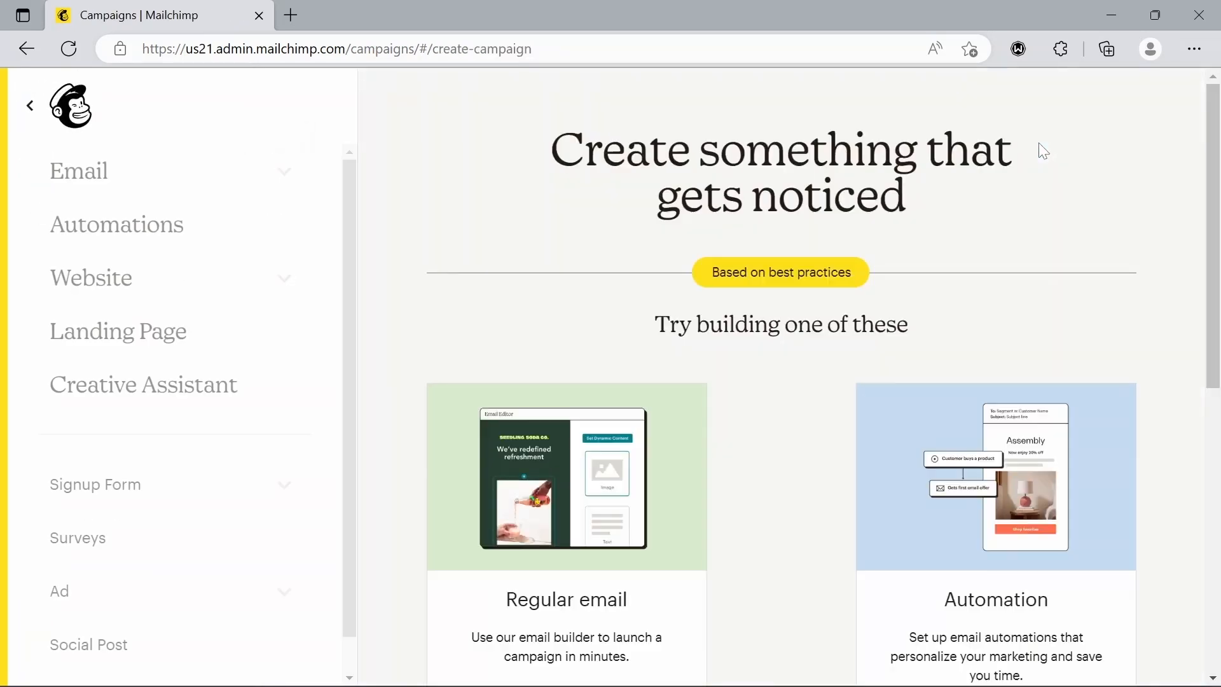
{"action": "scroll", "coordinate": [1043, 152], "scroll_direction": "down", "scroll_amount": 9}
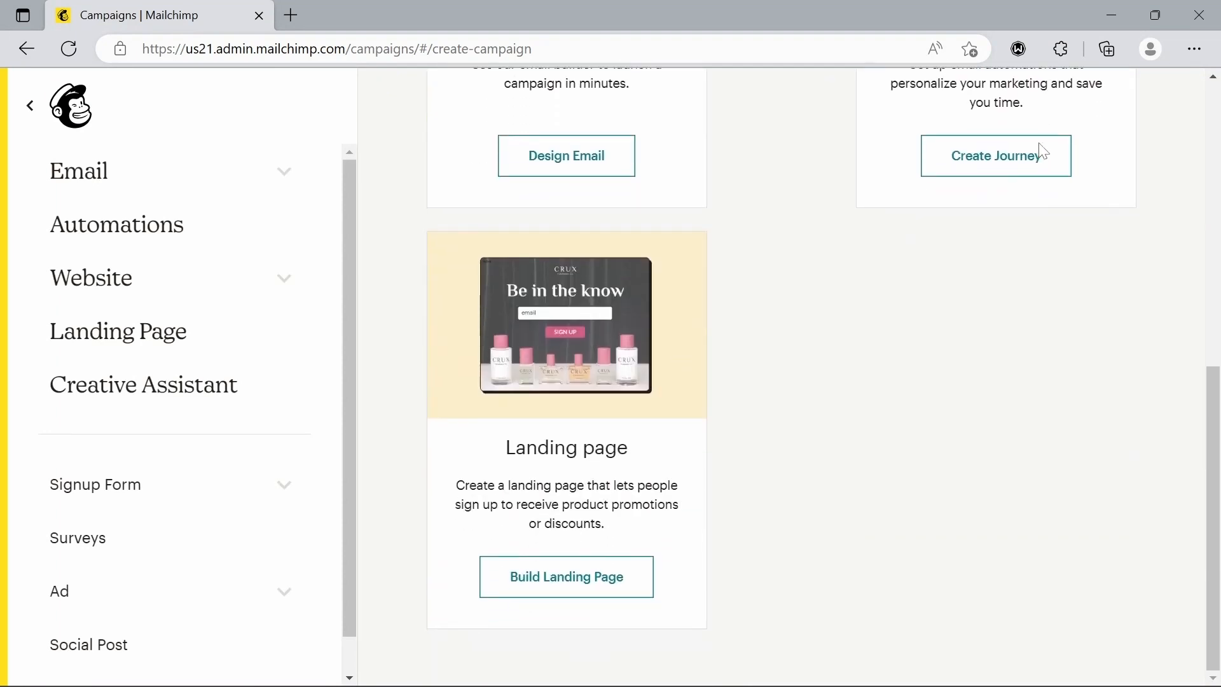
{"action": "scroll", "coordinate": [880, 331], "scroll_direction": "up", "scroll_amount": 4}
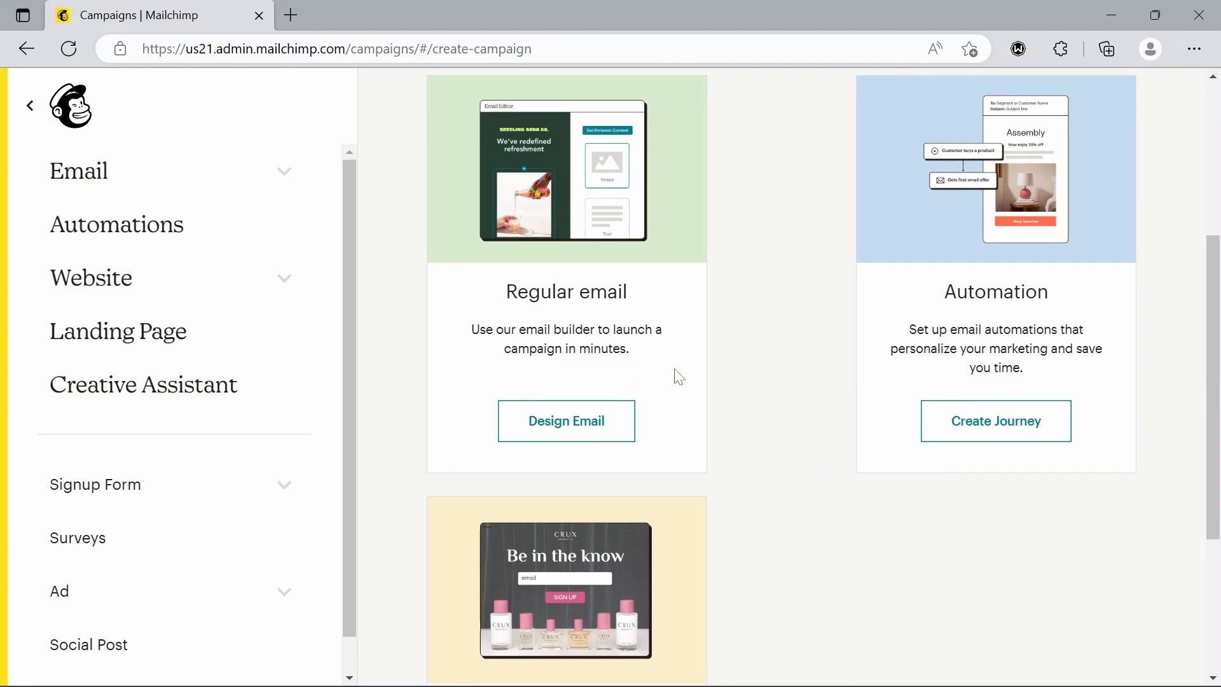
{"action": "left_click", "coordinate": [590, 430]}
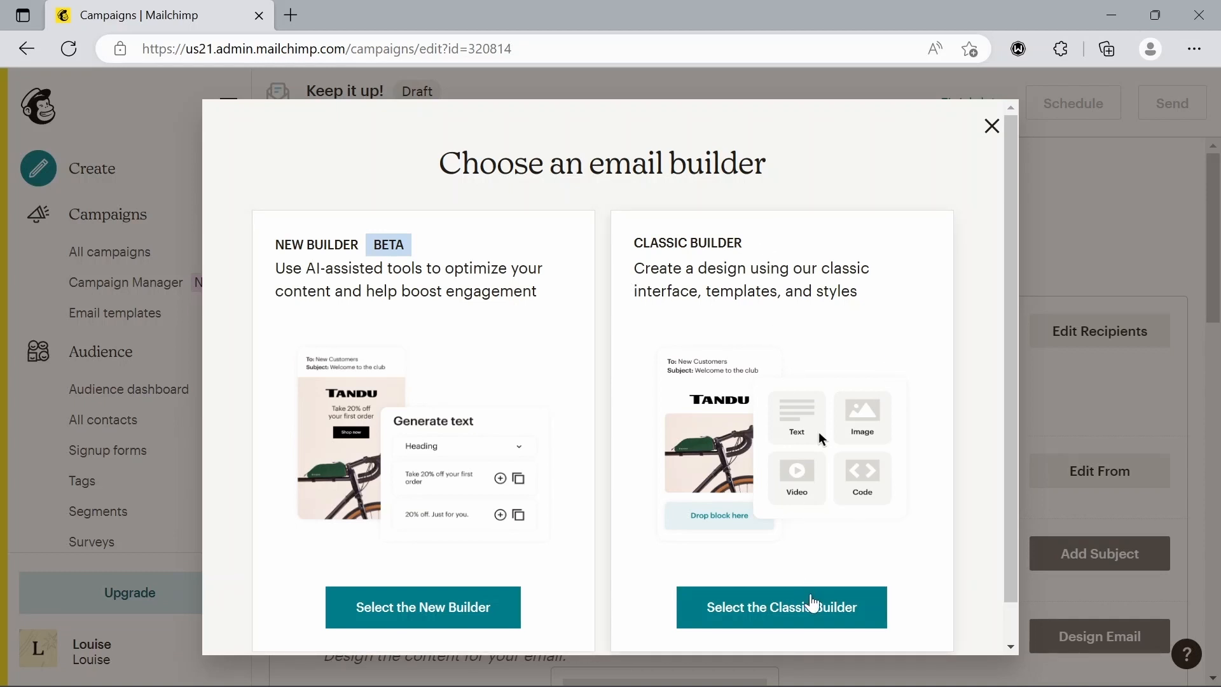
{"action": "left_click", "coordinate": [812, 604]}
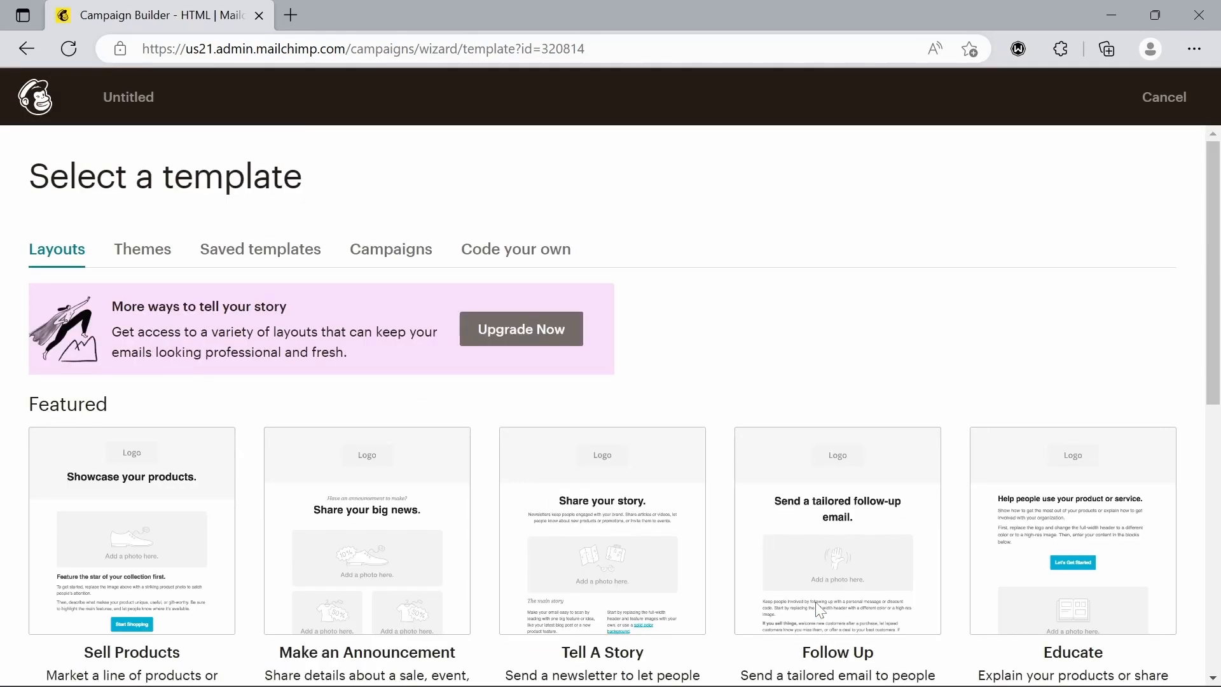
- Browse the layouts and themes, and choose the featured Bananaco Banana Summit theme as the email template
{"action": "scroll", "coordinate": [820, 610], "scroll_direction": "down", "scroll_amount": 2}
{"action": "scroll", "coordinate": [816, 604], "scroll_direction": "down", "scroll_amount": 6}
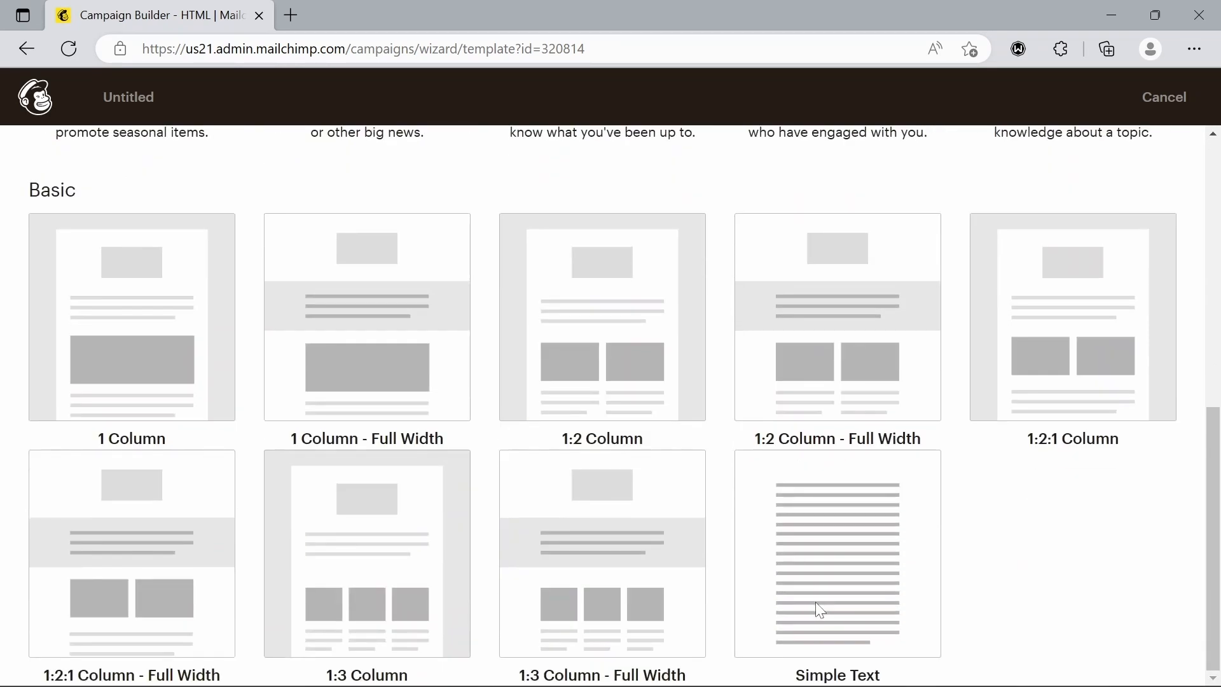
{"action": "scroll", "coordinate": [816, 603], "scroll_direction": "up", "scroll_amount": 1}
{"action": "scroll", "coordinate": [816, 603], "scroll_direction": "up", "scroll_amount": 7}
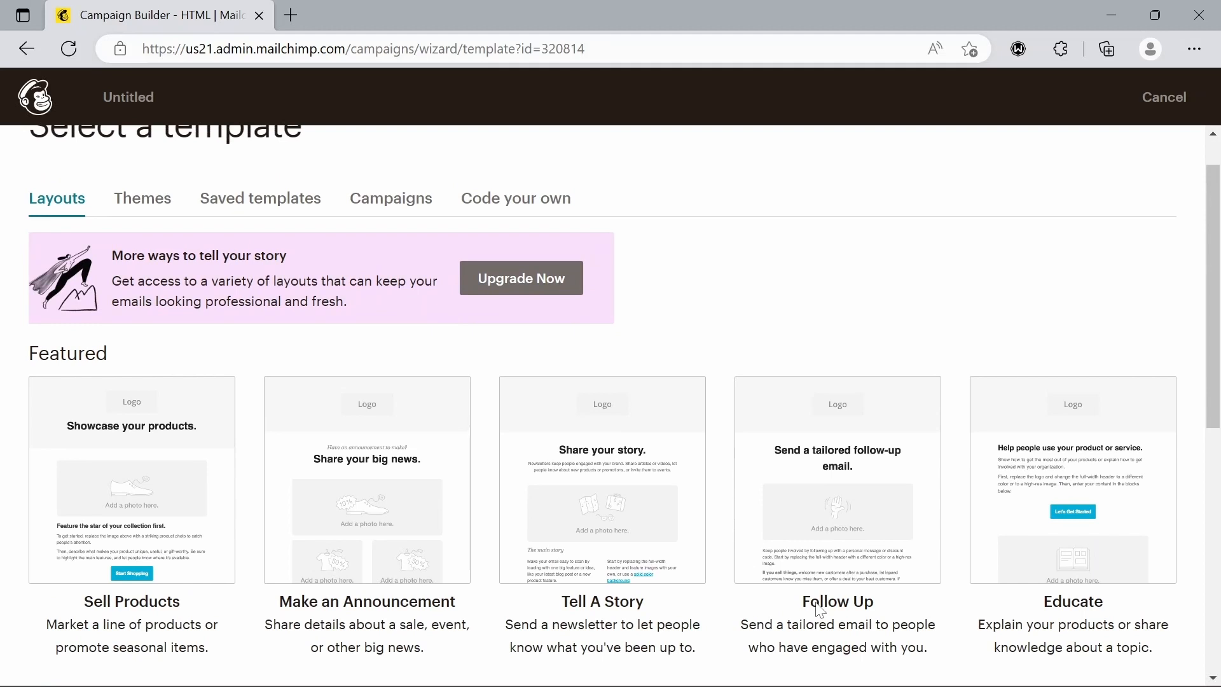
{"action": "mouse_move", "coordinate": [572, 436]}
{"action": "left_click", "coordinate": [141, 205]}
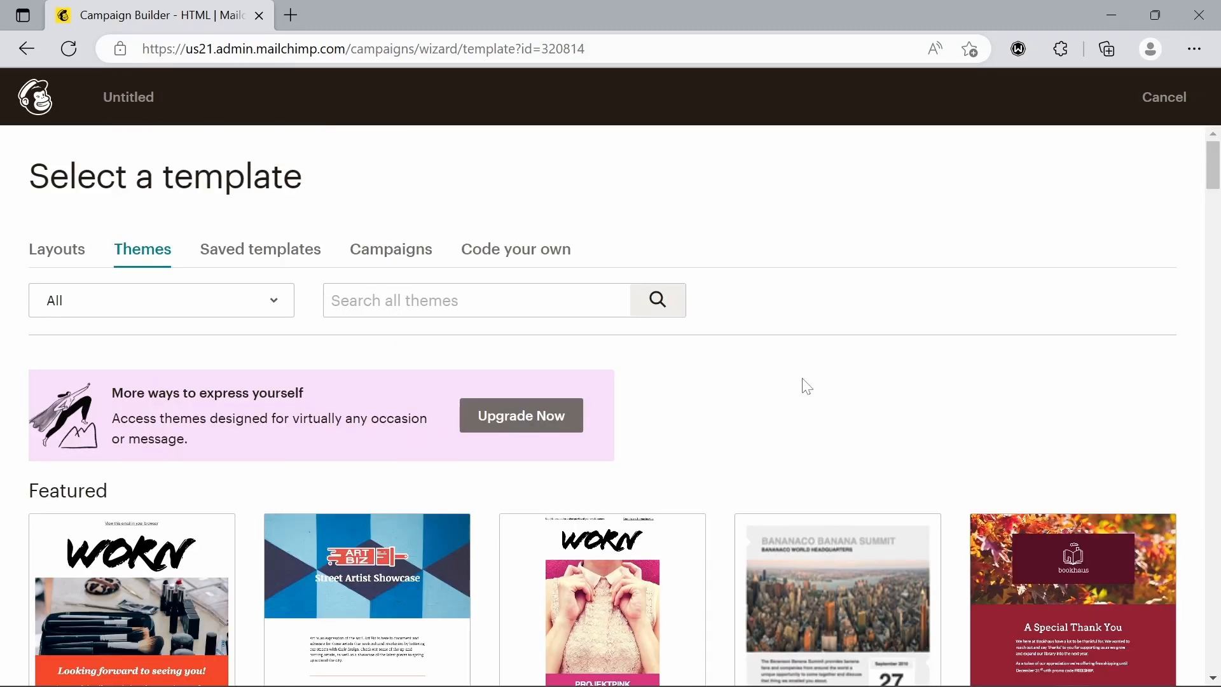
{"action": "scroll", "coordinate": [804, 385], "scroll_direction": "down", "scroll_amount": 20}
{"action": "scroll", "coordinate": [806, 384], "scroll_direction": "up", "scroll_amount": 20}
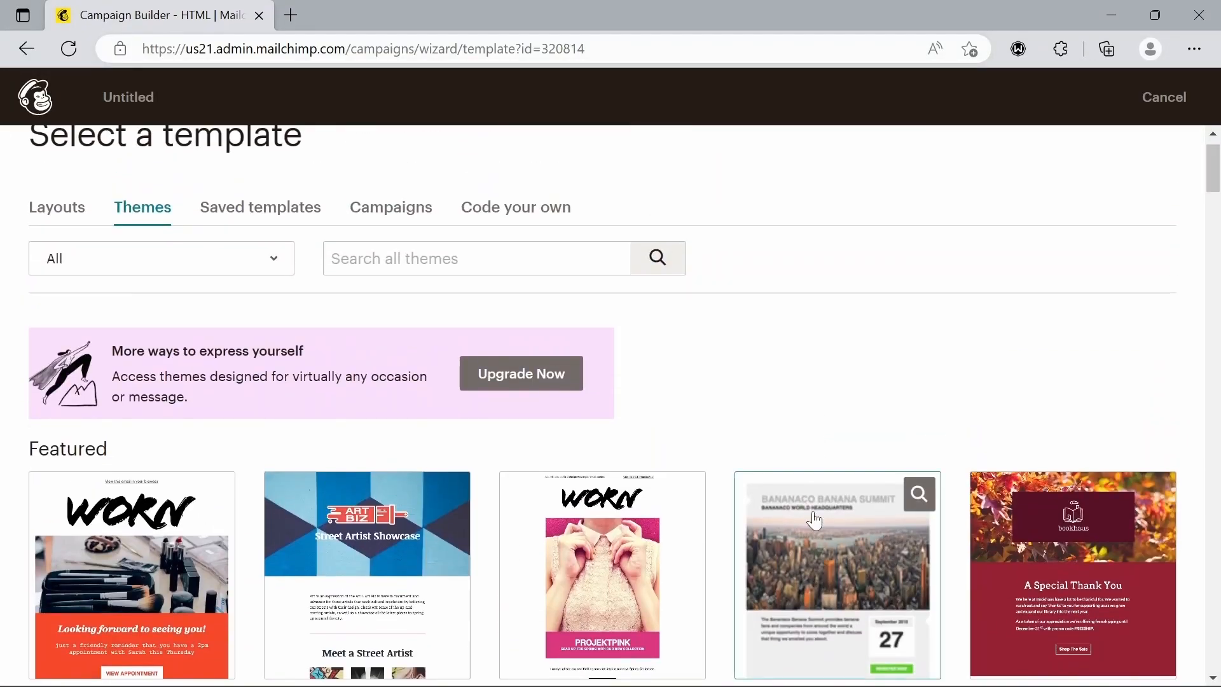
{"action": "left_click", "coordinate": [813, 518]}
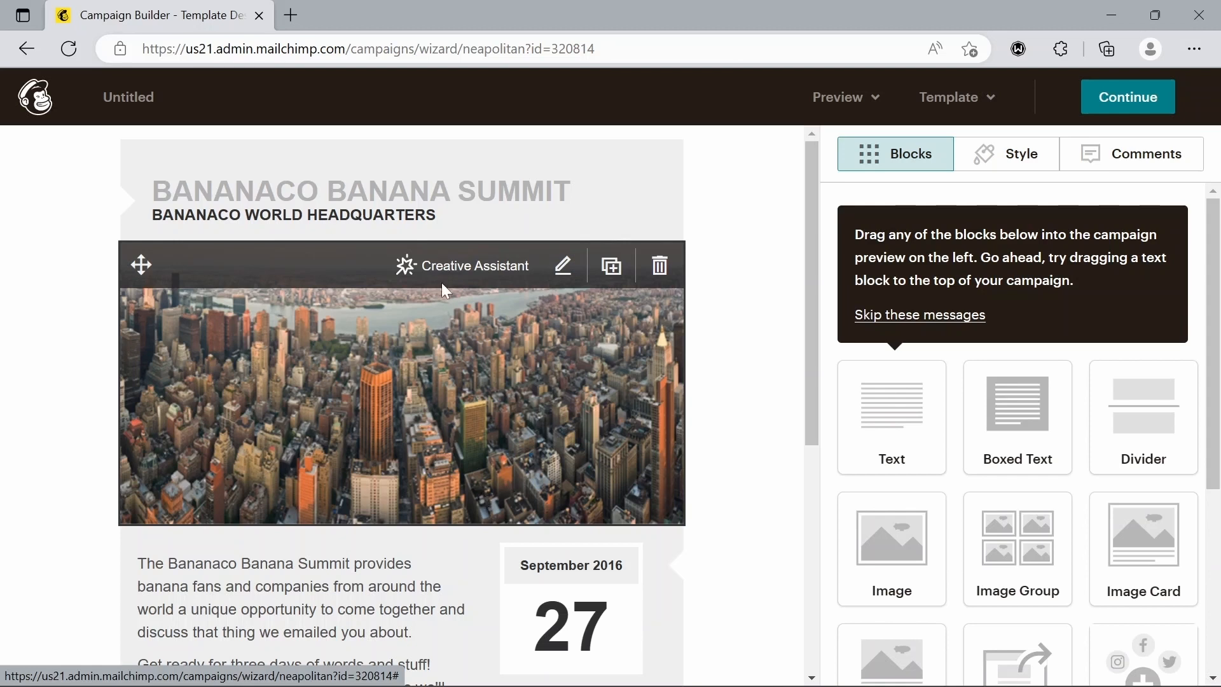
- Replace the city skyline image in the email with the "One more day to Friday" rabbit GIF from Giphy
{"action": "left_click", "coordinate": [440, 372]}
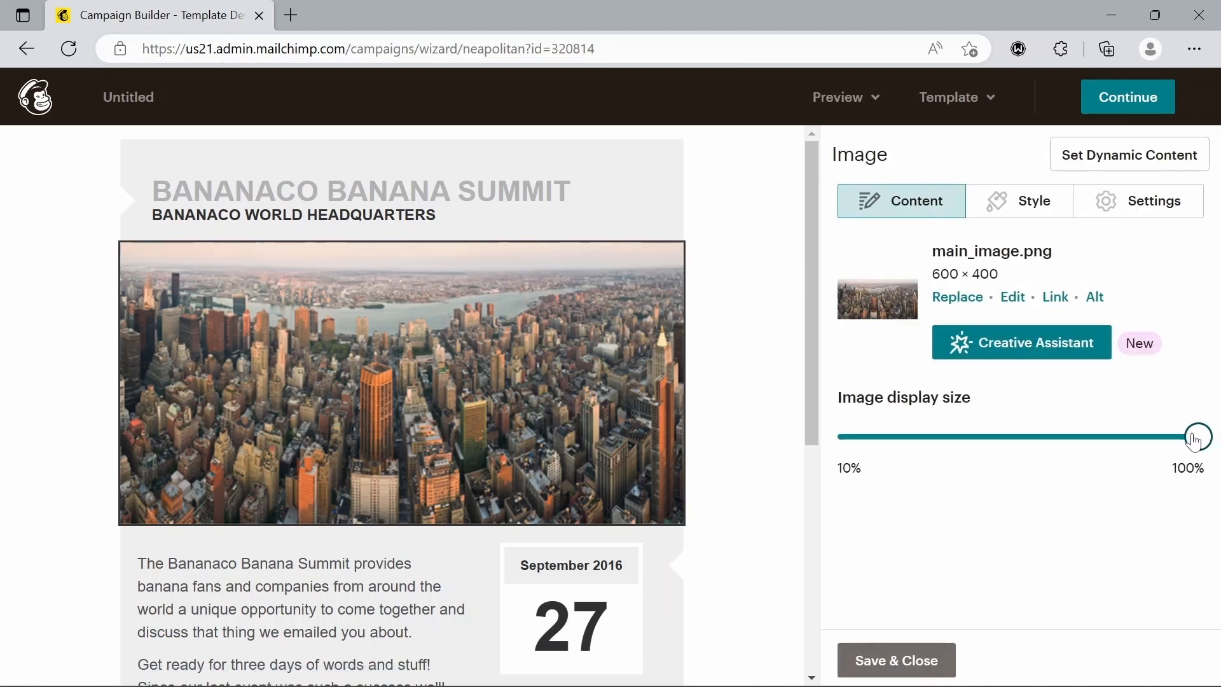
{"action": "mouse_move", "coordinate": [1200, 440]}
{"action": "left_mouse_down"}
{"action": "mouse_move", "coordinate": [962, 438]}
{"action": "mouse_move", "coordinate": [1197, 437]}
{"action": "left_mouse_up"}
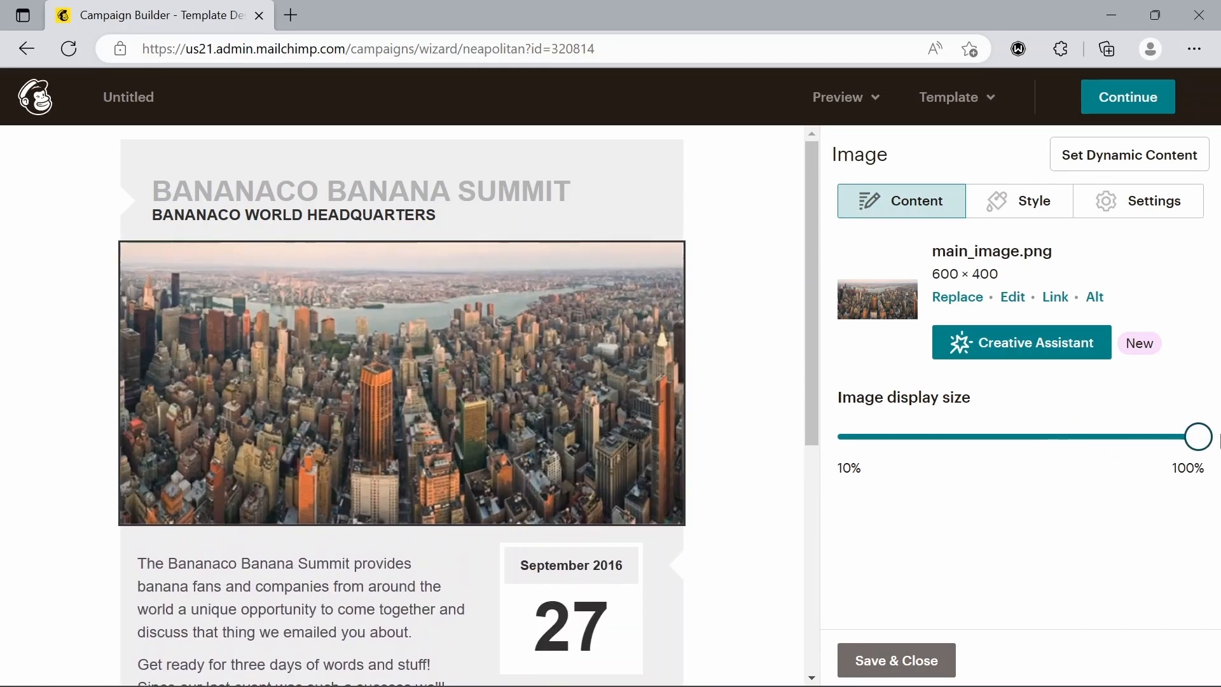
{"action": "left_click", "coordinate": [956, 299]}
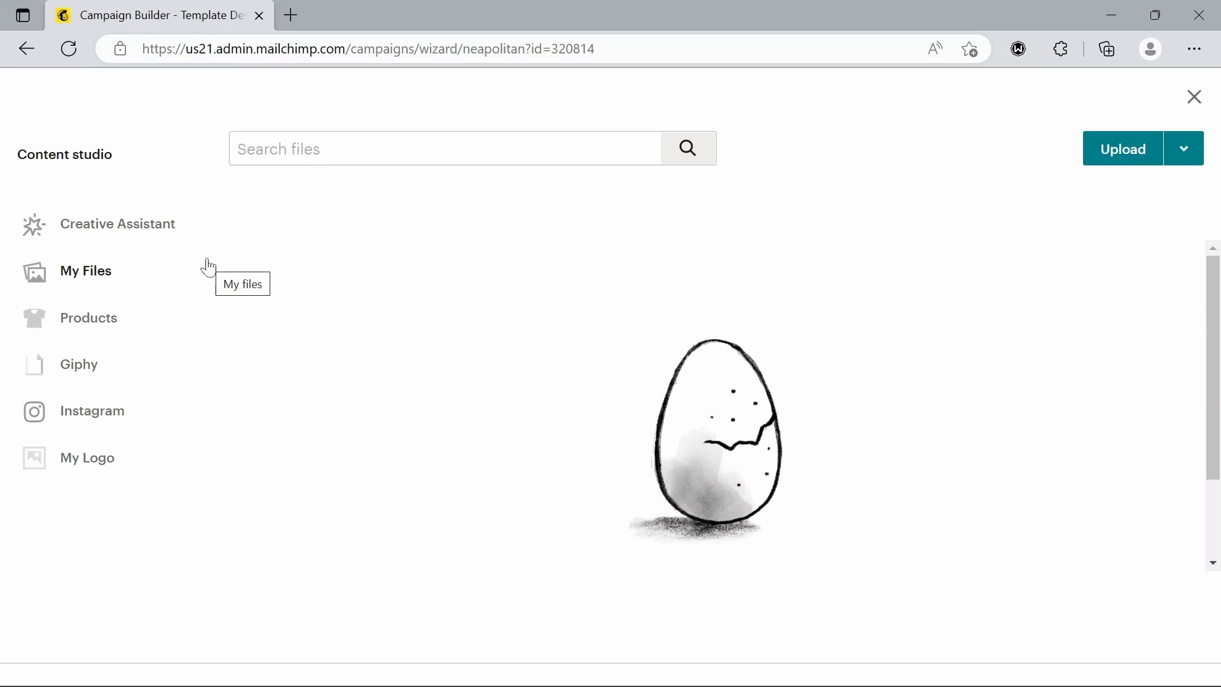
{"action": "left_click", "coordinate": [82, 375]}
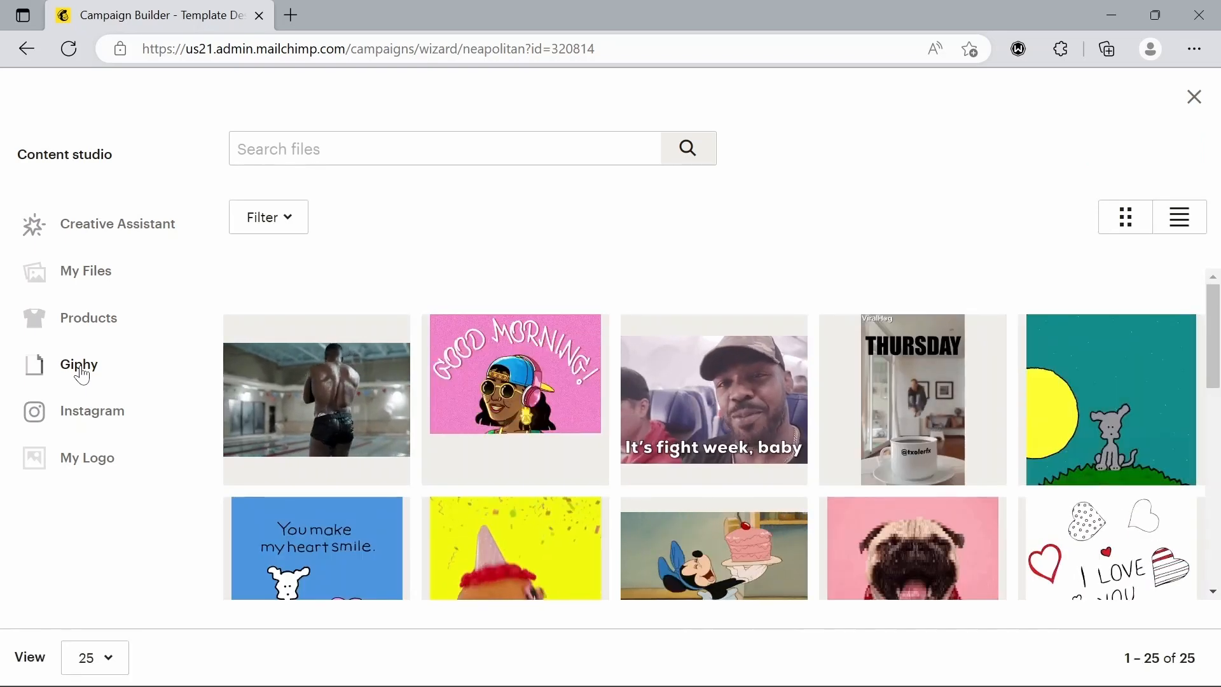
{"action": "scroll", "coordinate": [737, 456], "scroll_direction": "down", "scroll_amount": 3}
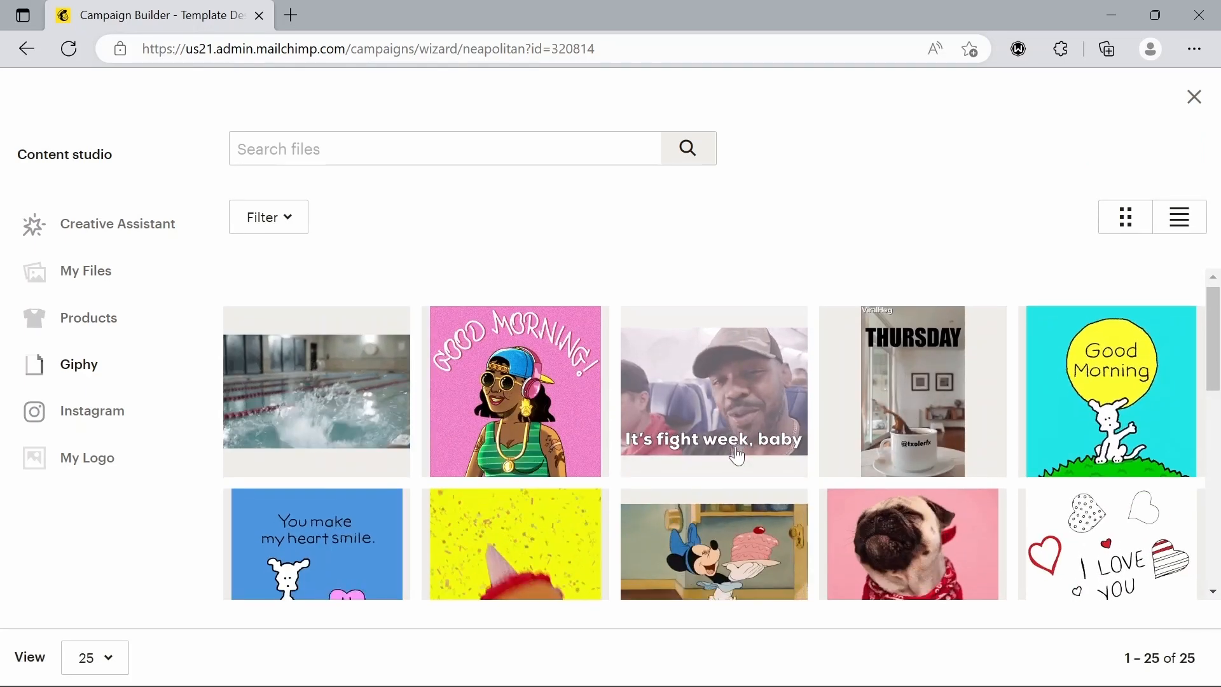
{"action": "scroll", "coordinate": [738, 456], "scroll_direction": "down", "scroll_amount": 1}
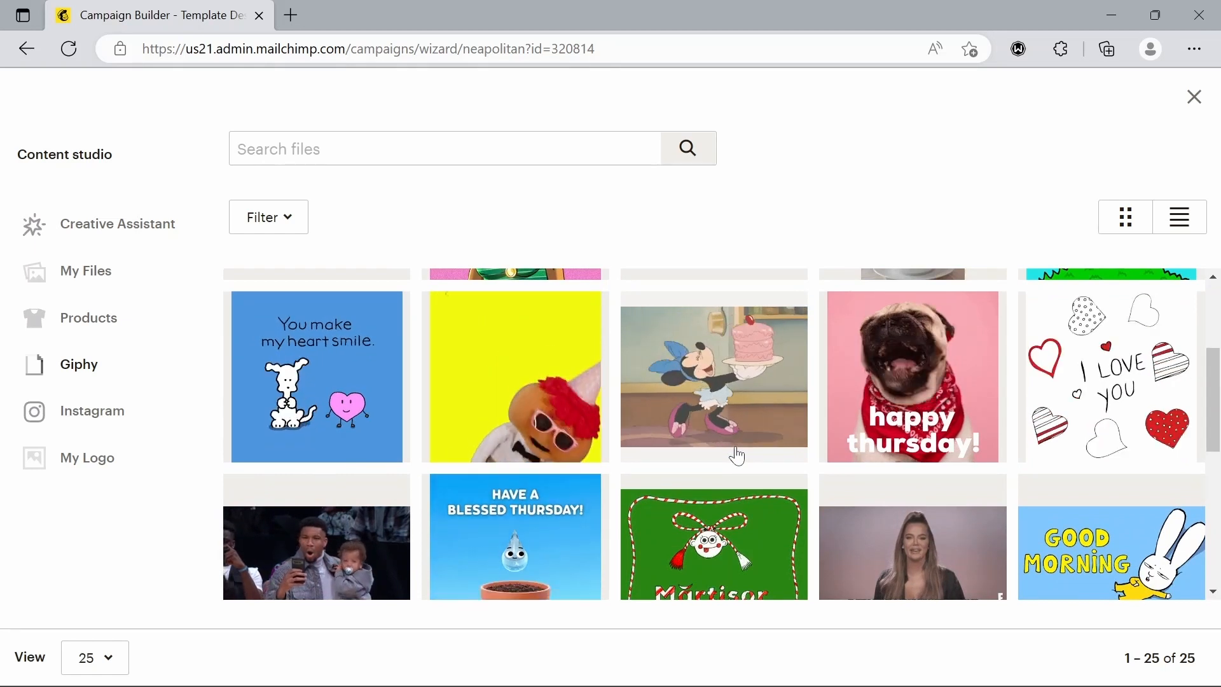
{"action": "scroll", "coordinate": [737, 456], "scroll_direction": "down", "scroll_amount": 1}
{"action": "scroll", "coordinate": [738, 455], "scroll_direction": "down", "scroll_amount": 2}
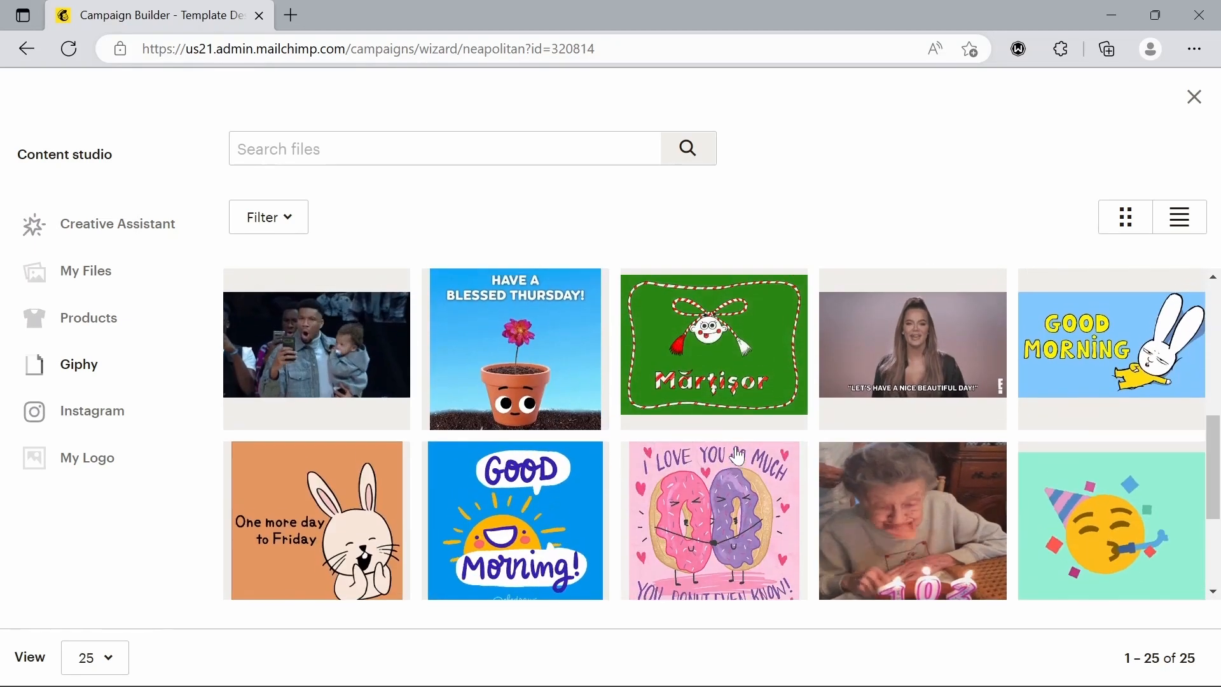
{"action": "left_click", "coordinate": [316, 520]}
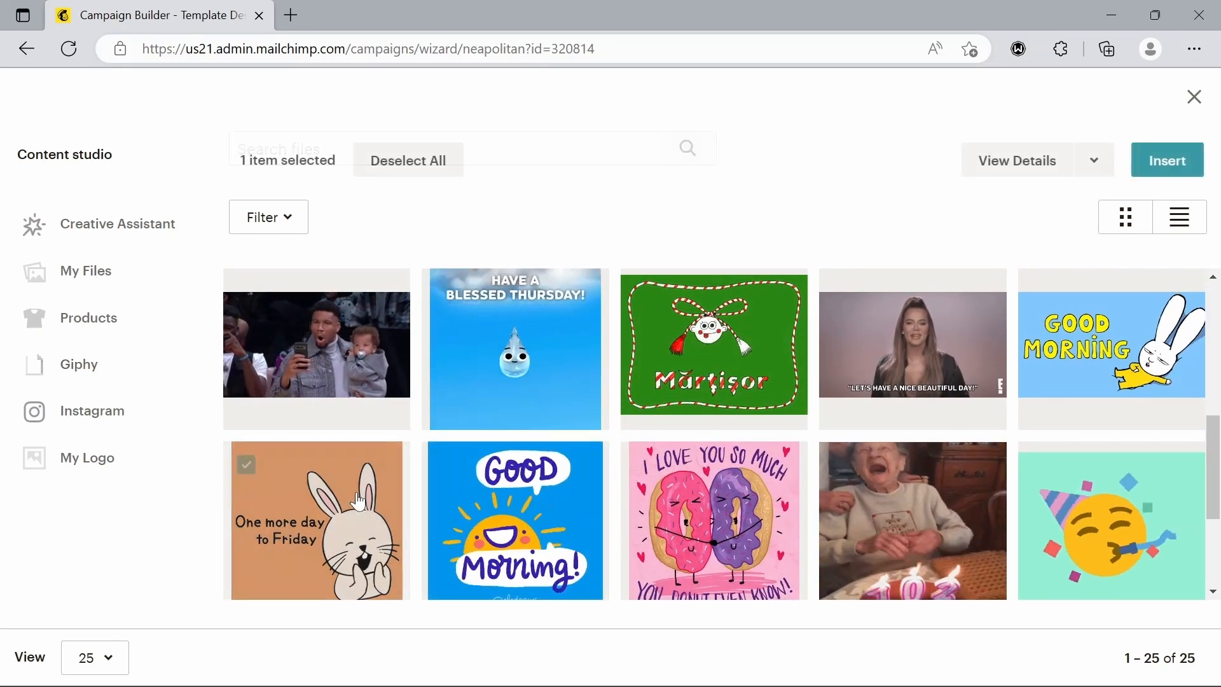
{"action": "left_click", "coordinate": [1149, 165]}
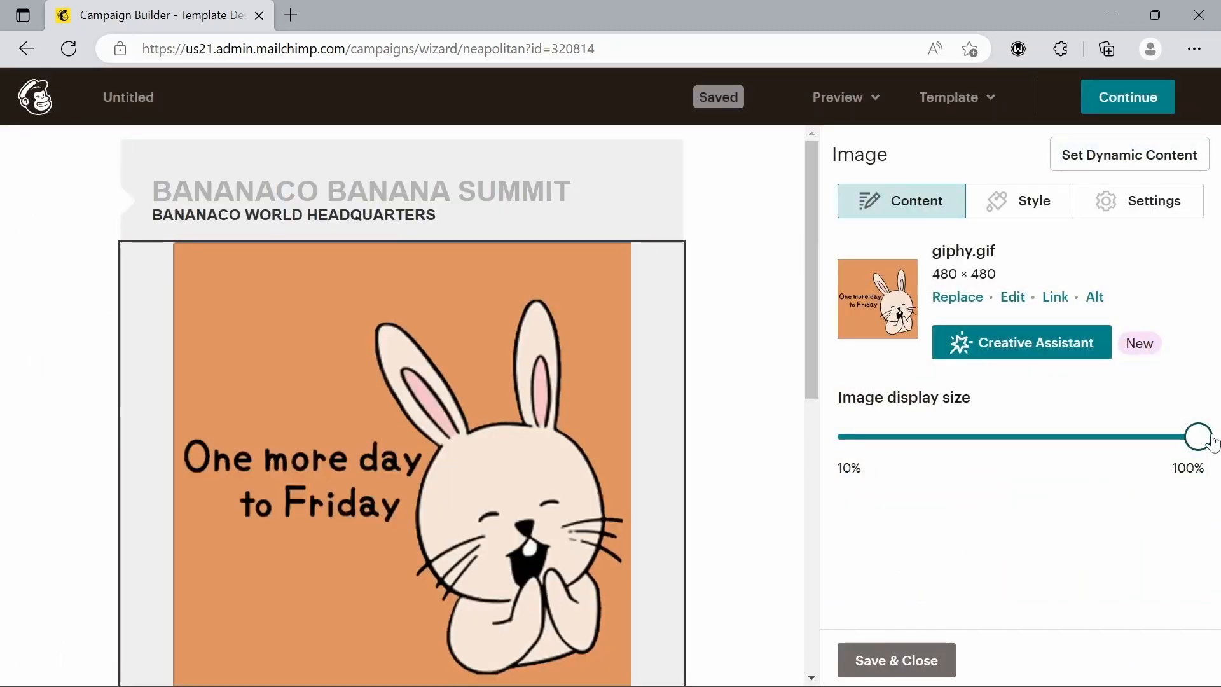
- Reduce the rabbit GIF's display size to roughly a quarter of full size
{"action": "left_click_drag", "start_coordinate": [1200, 438], "coordinate": [910, 438]}
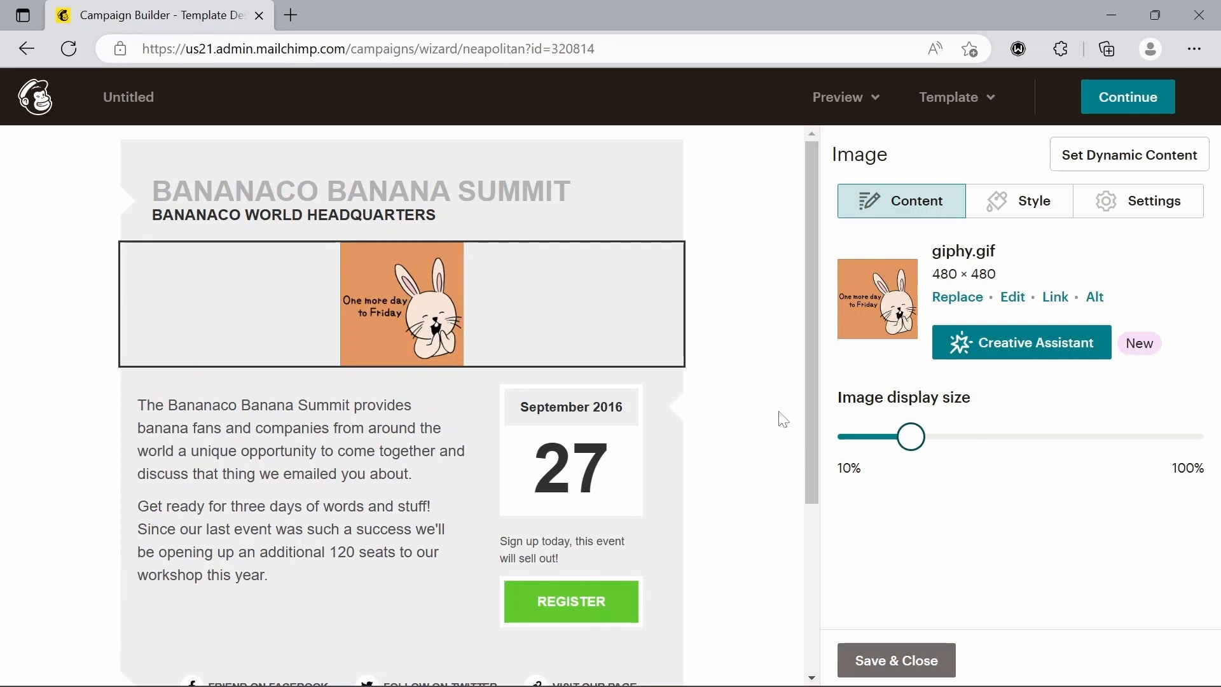
- Edit the summit description text block by deleting the end of its last sentence and re-entering "year."
{"action": "left_click", "coordinate": [386, 477]}
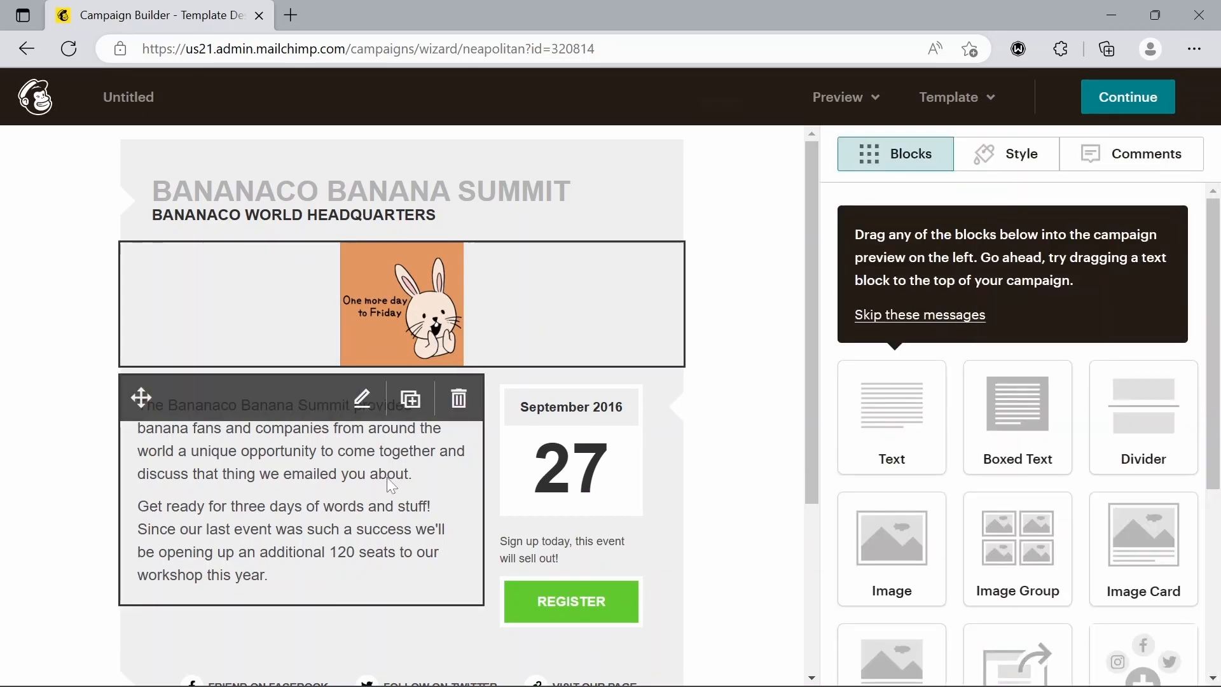
{"action": "left_click", "coordinate": [386, 476]}
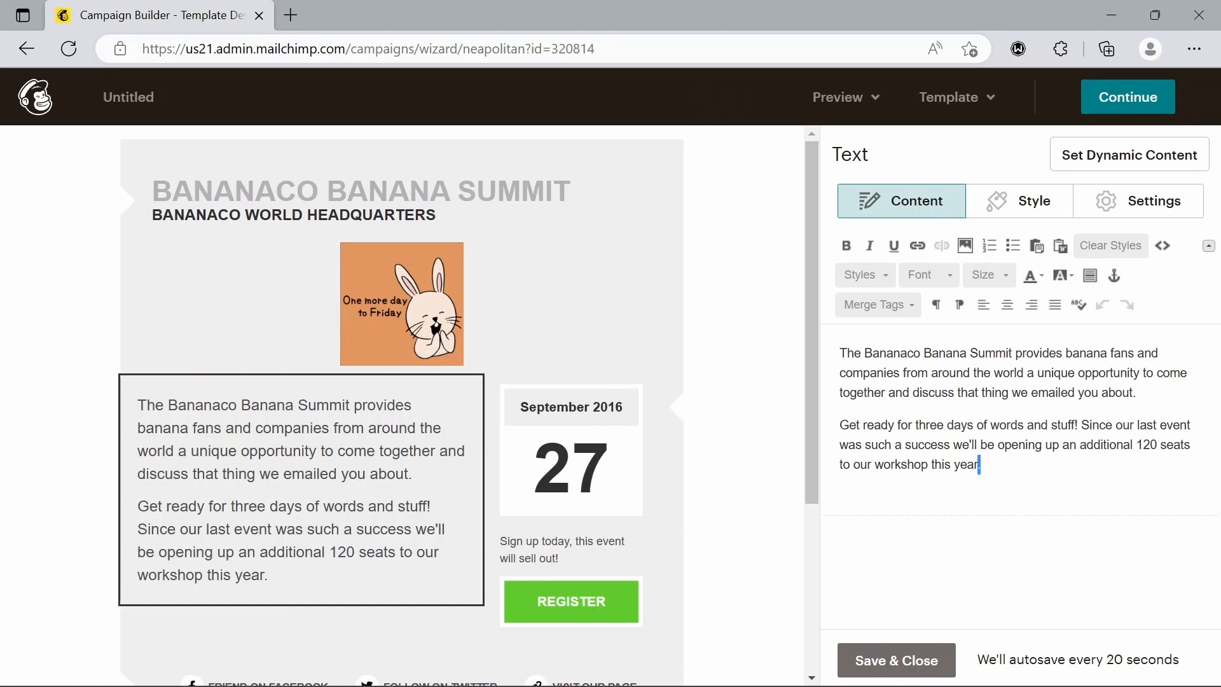
{"action": "key", "text": "BackSpace"}
{"action": "key", "text": "BackSpace"}
{"action": "key", "text": "BackSpace"}
{"action": "key", "text": "BackSpace"}
{"action": "key", "text": "BackSpace"}
{"action": "type", "text": "year."}
- Look over the whole email and continue to the campaign overview without making the Classic Builder the default editor
{"action": "scroll", "coordinate": [629, 425], "scroll_direction": "down", "scroll_amount": 5}
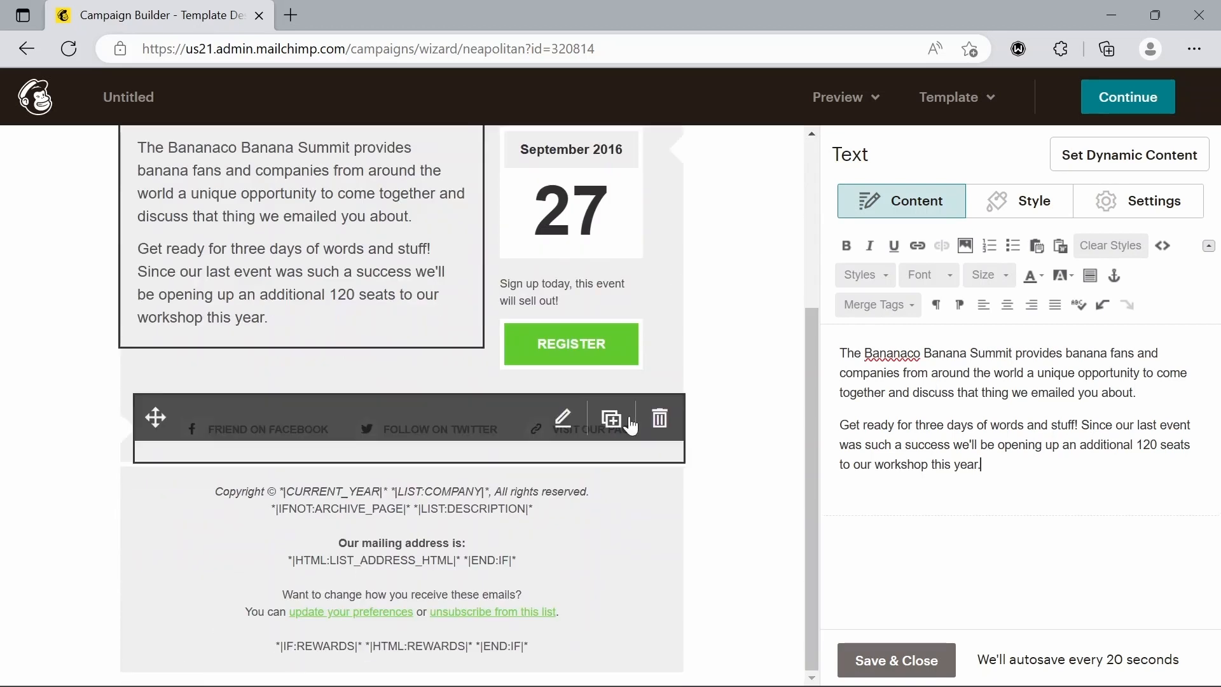
{"action": "scroll", "coordinate": [630, 424], "scroll_direction": "up", "scroll_amount": 5}
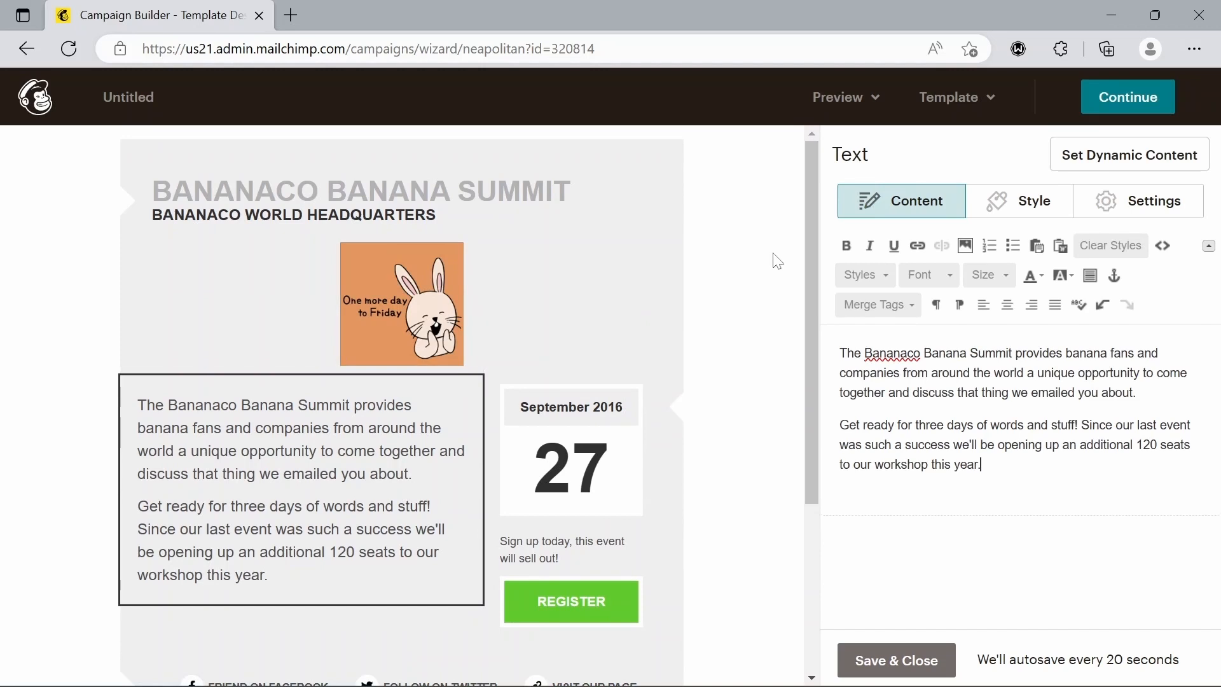
{"action": "left_click", "coordinate": [1141, 99]}
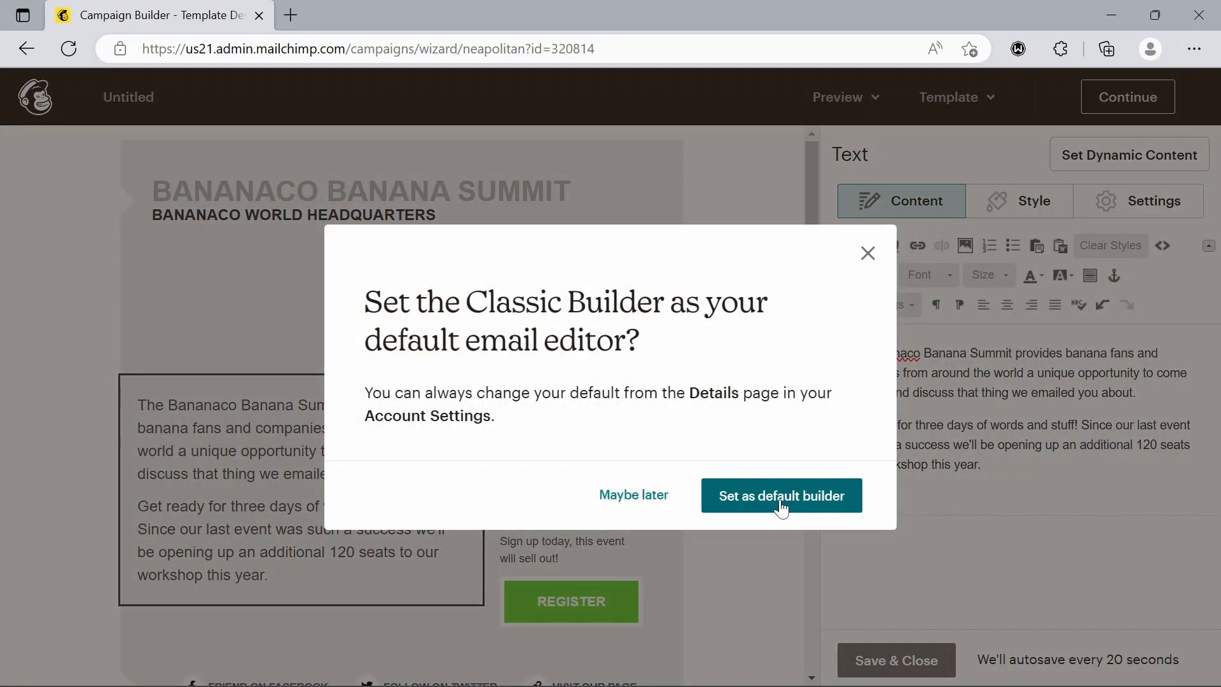
{"action": "left_click", "coordinate": [642, 500]}
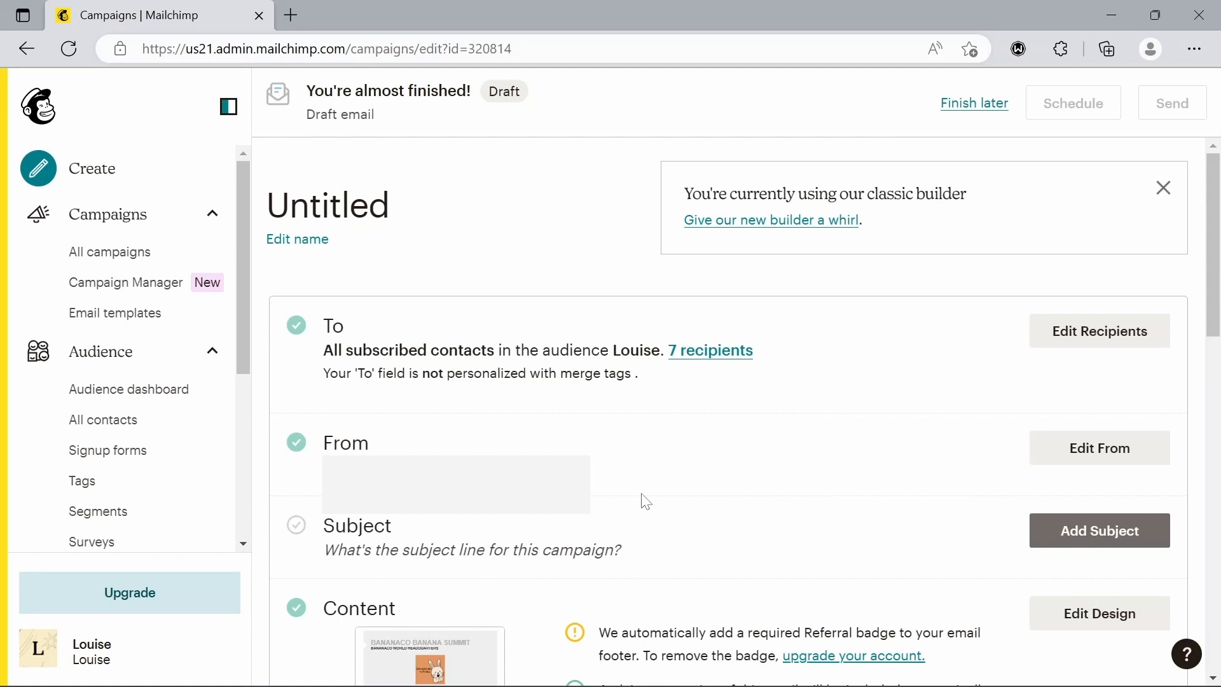
- Rename the untitled campaign to "Tutorial..." and save the name
{"action": "left_click", "coordinate": [313, 241]}
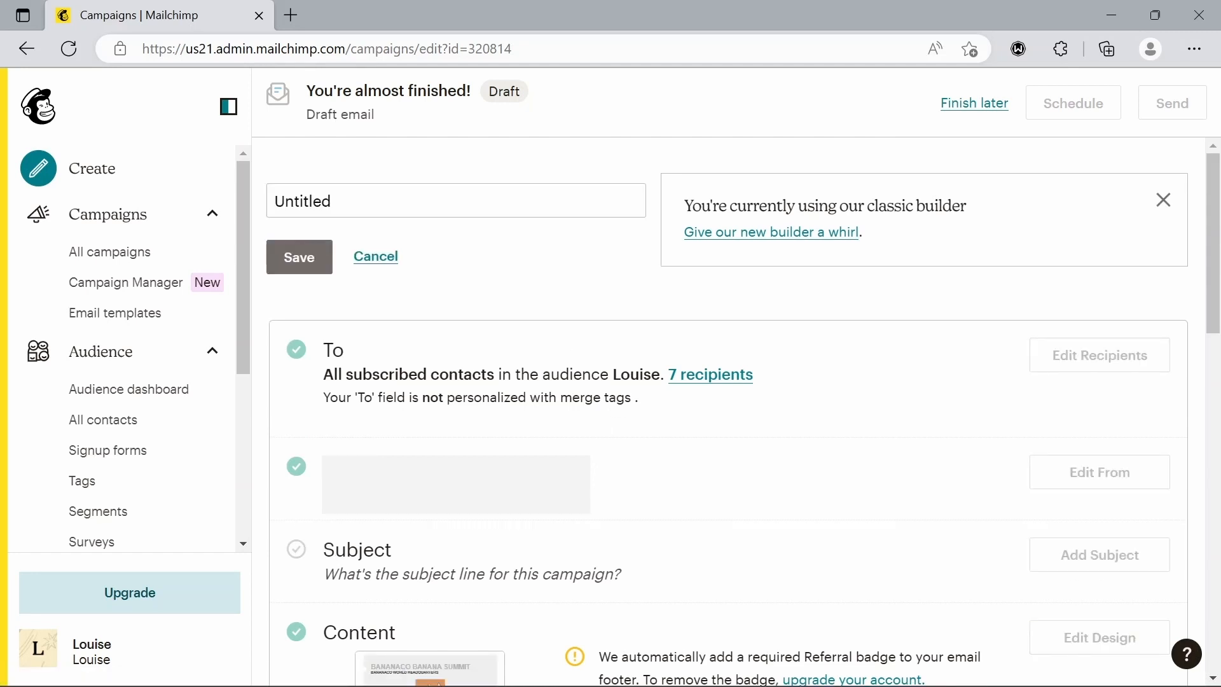
{"action": "left_click", "coordinate": [340, 202]}
{"action": "key", "text": "BackSpace"}
{"action": "key", "text": "BackSpace"}
{"action": "key", "text": "BackSpace"}
{"action": "key", "text": "BackSpace"}
{"action": "key", "text": "BackSpace"}
{"action": "key", "text": "BackSpace"}
{"action": "key", "text": "BackSpace"}
{"action": "key", "text": "BackSpace"}
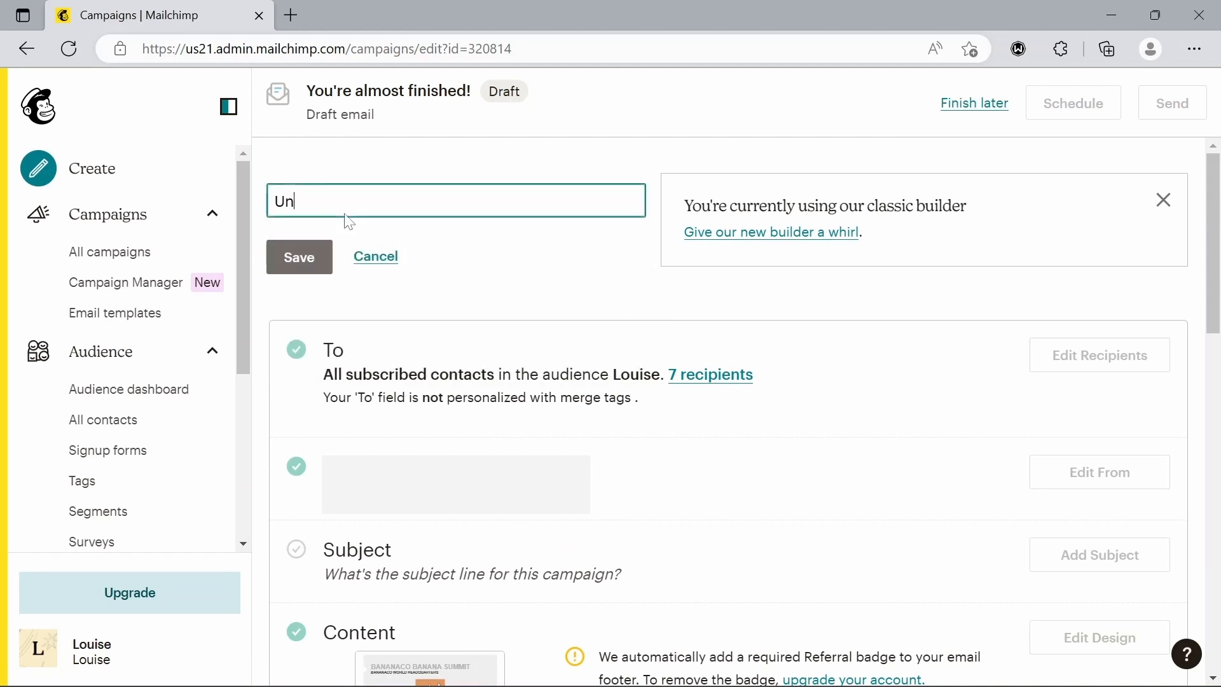
{"action": "type", "text": "Tutorial..."}
{"action": "left_click", "coordinate": [310, 255]}
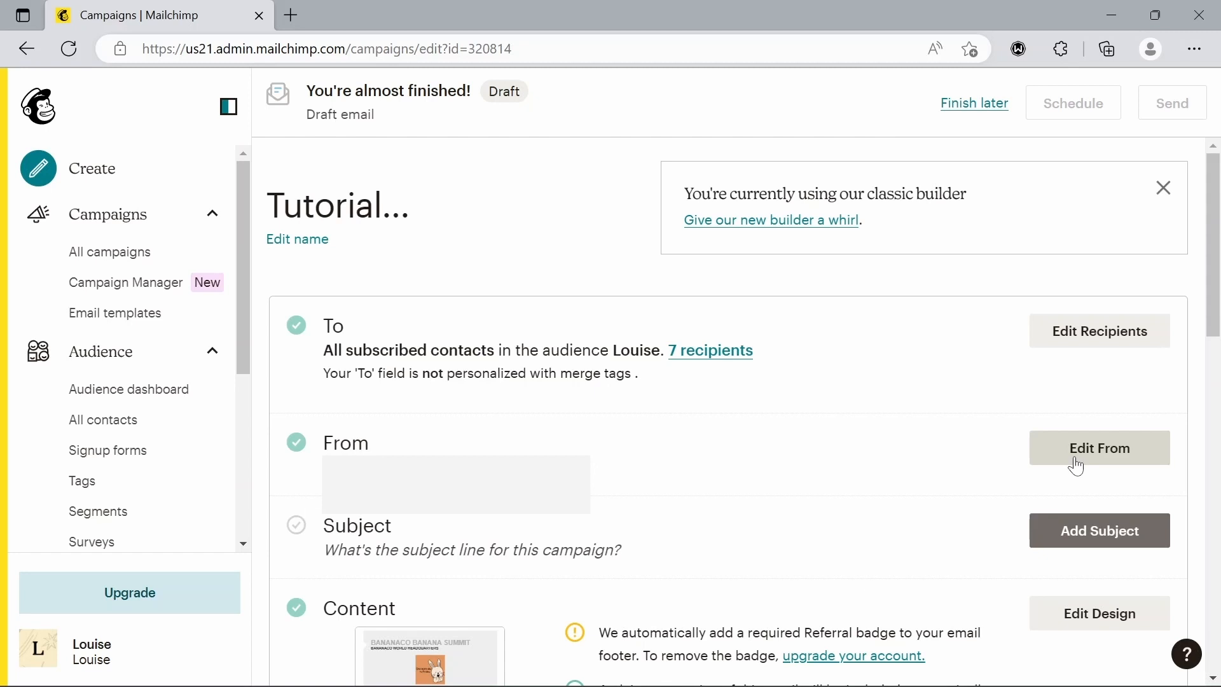
- Add the subject line "Tutorial..." to the campaign without preview text, and save it
{"action": "scroll", "coordinate": [1077, 467], "scroll_direction": "down", "scroll_amount": 5}
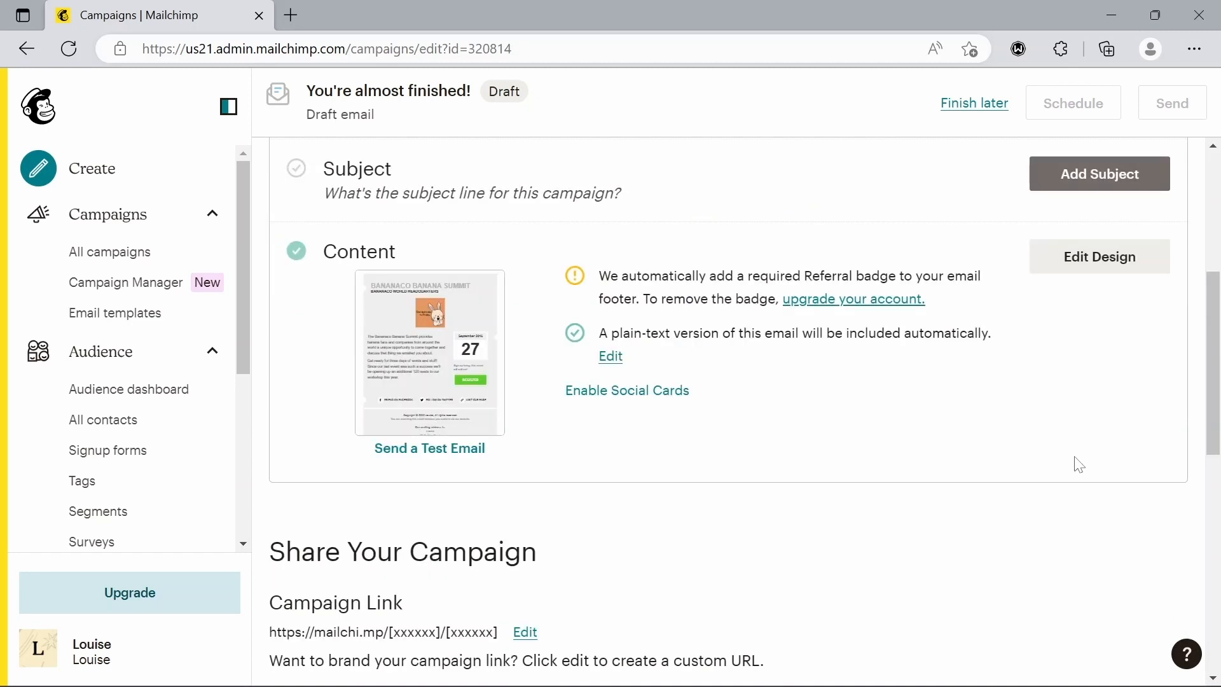
{"action": "left_click", "coordinate": [1112, 174]}
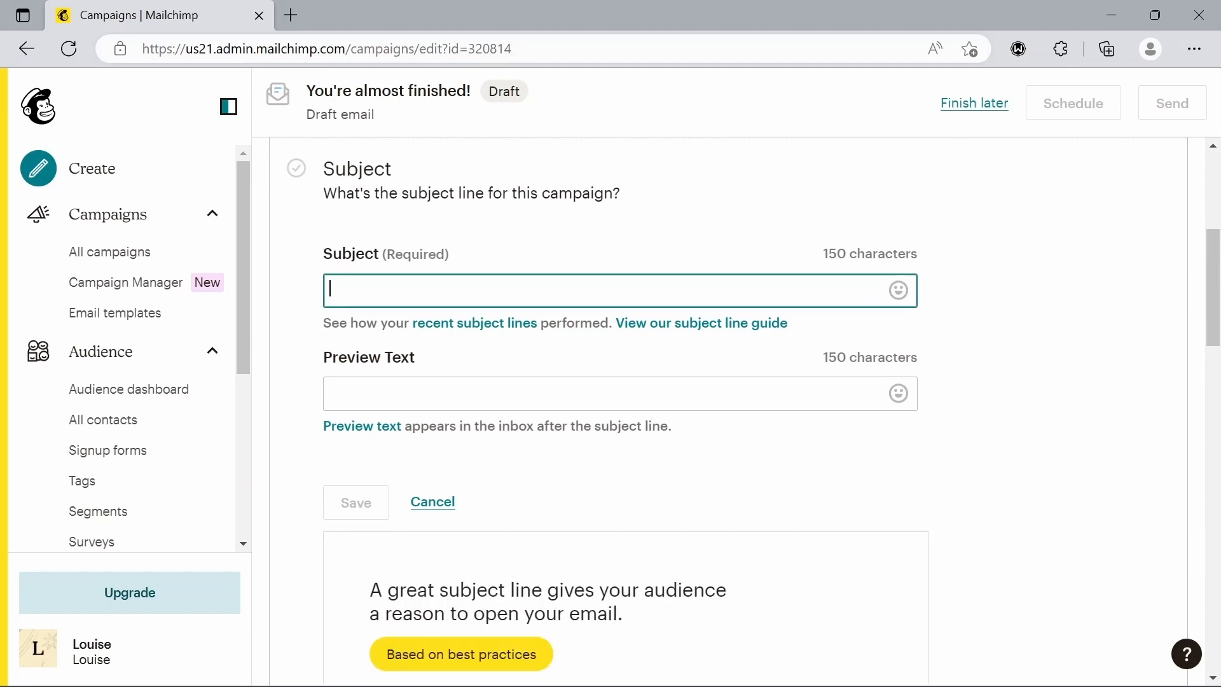
{"action": "type", "text": "Tut"}
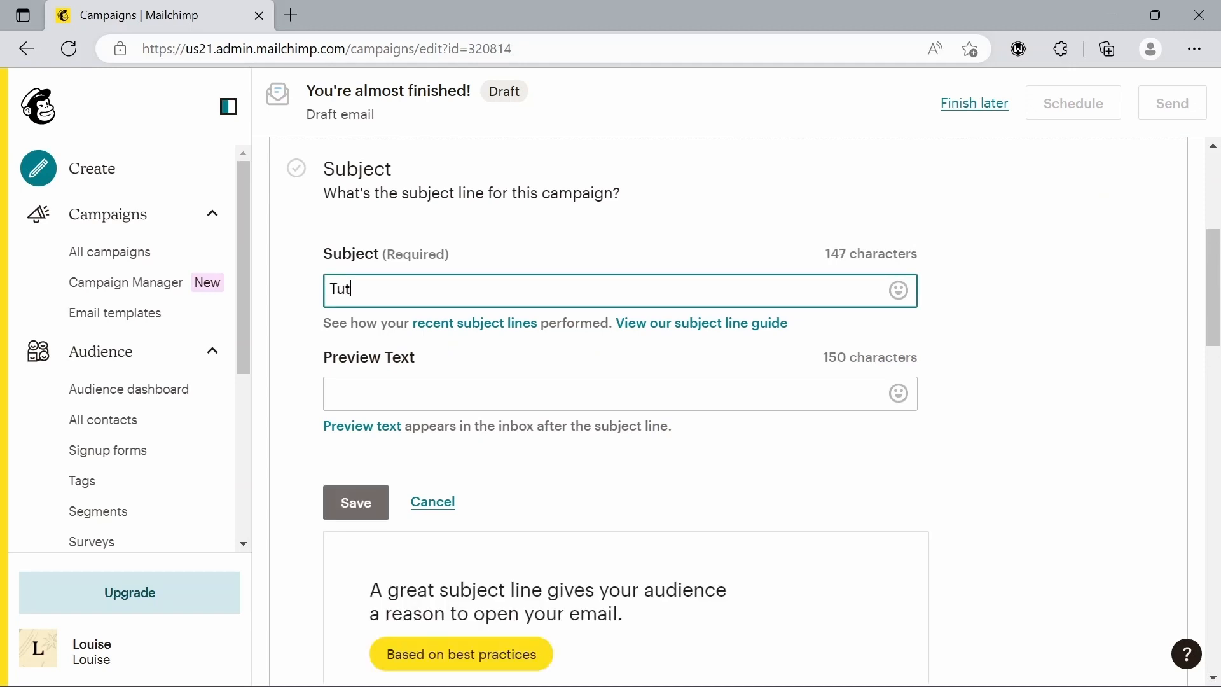
{"action": "type", "text": "orial..."}
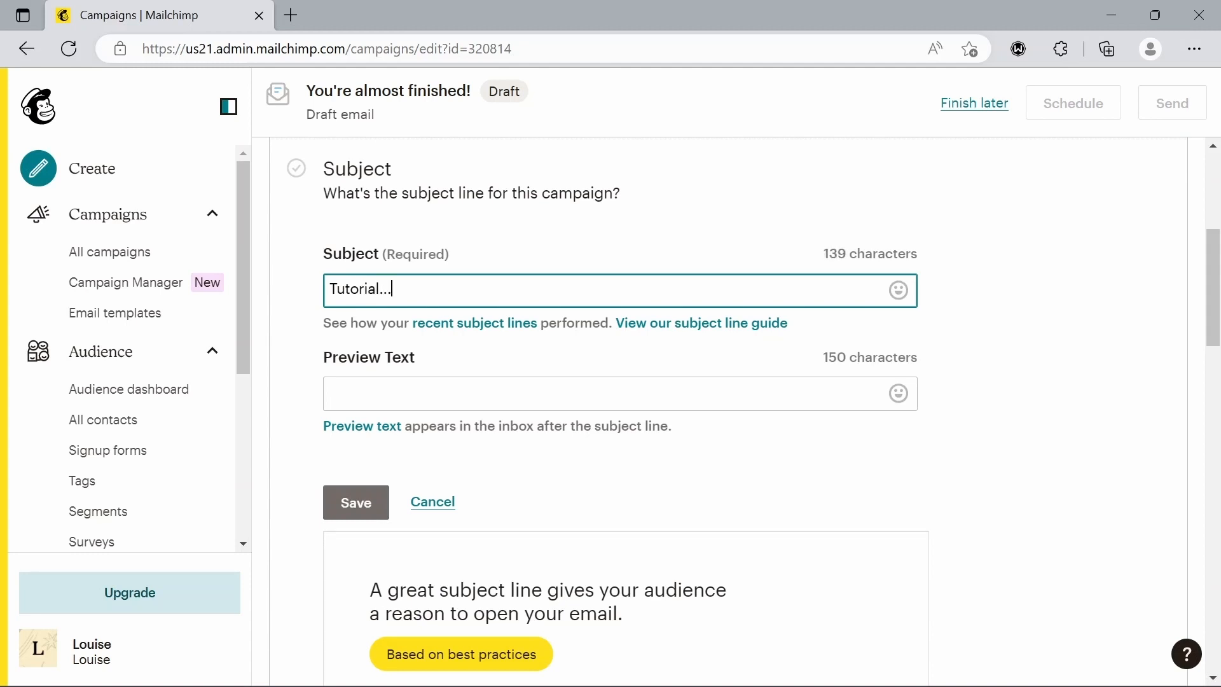
{"action": "left_click", "coordinate": [353, 504]}
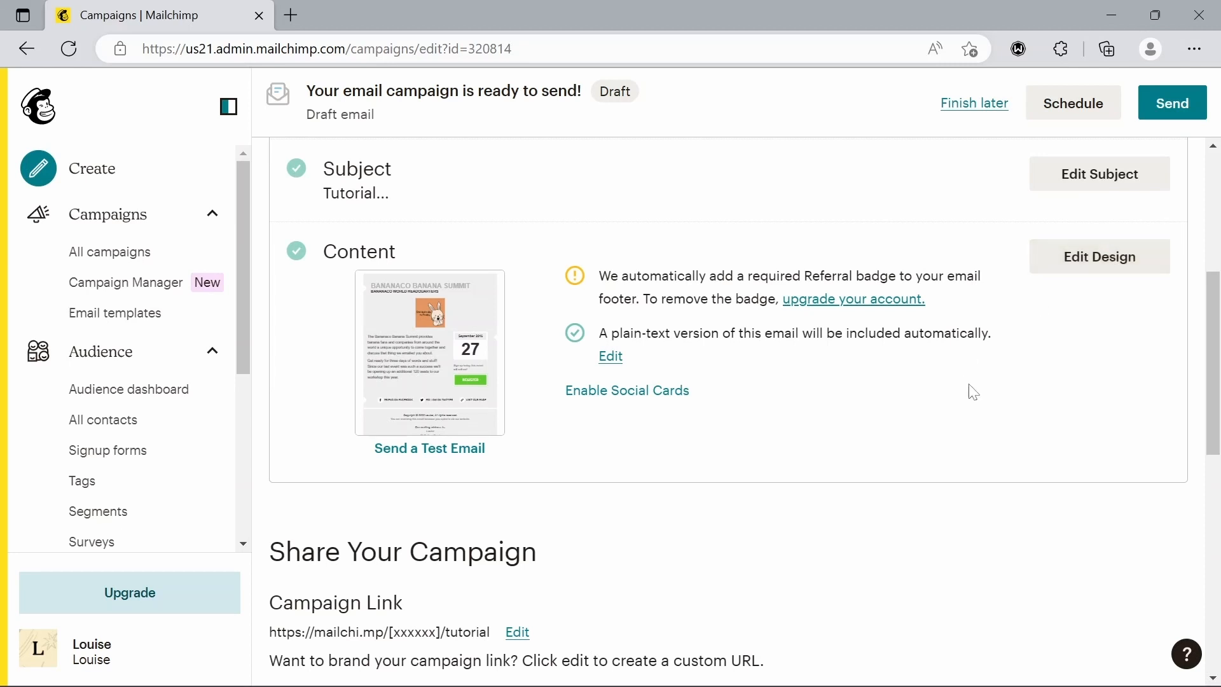
- Review the campaign's social post options and tracking settings, and send the email immediately to all subscribed contacts
{"action": "scroll", "coordinate": [1079, 439], "scroll_direction": "down", "scroll_amount": 3}
{"action": "scroll", "coordinate": [1081, 426], "scroll_direction": "down", "scroll_amount": 5}
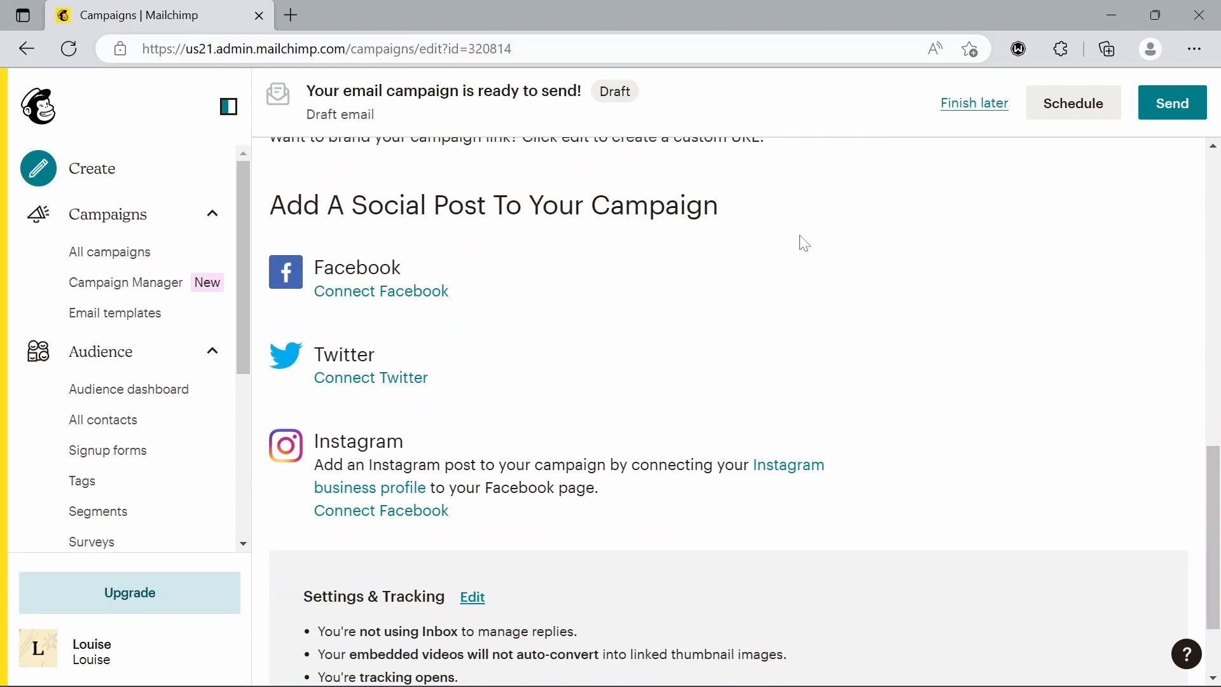
{"action": "scroll", "coordinate": [804, 244], "scroll_direction": "down", "scroll_amount": 2}
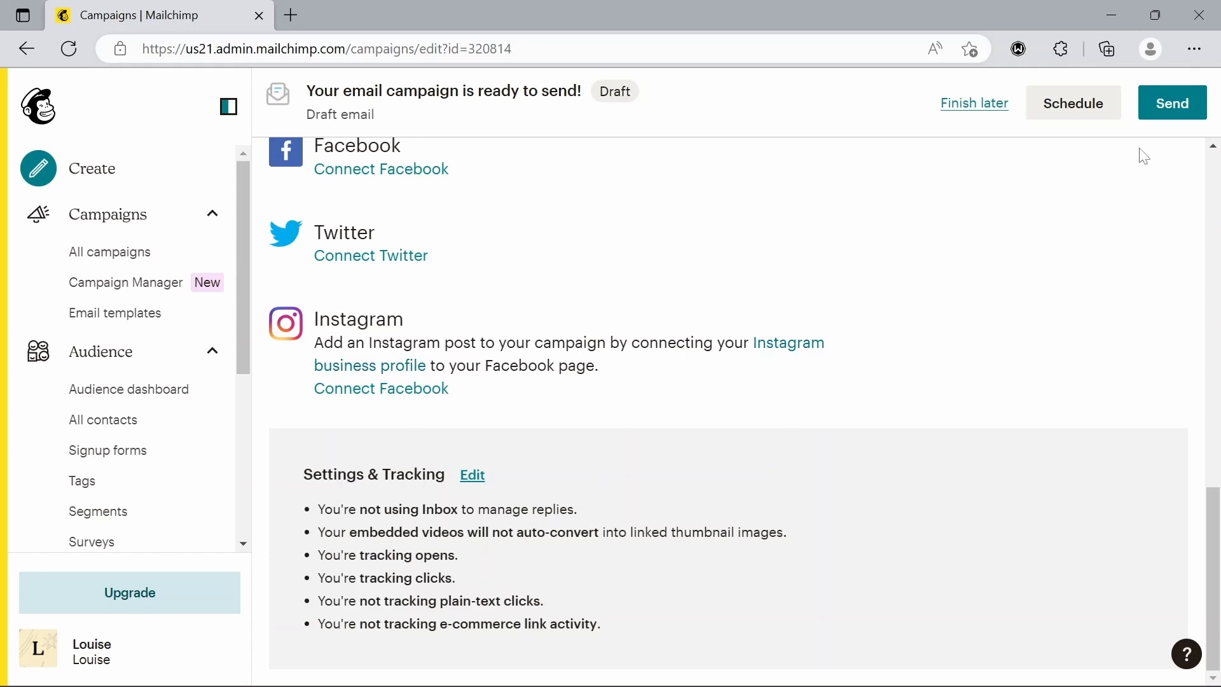
{"action": "left_click", "coordinate": [1173, 103]}
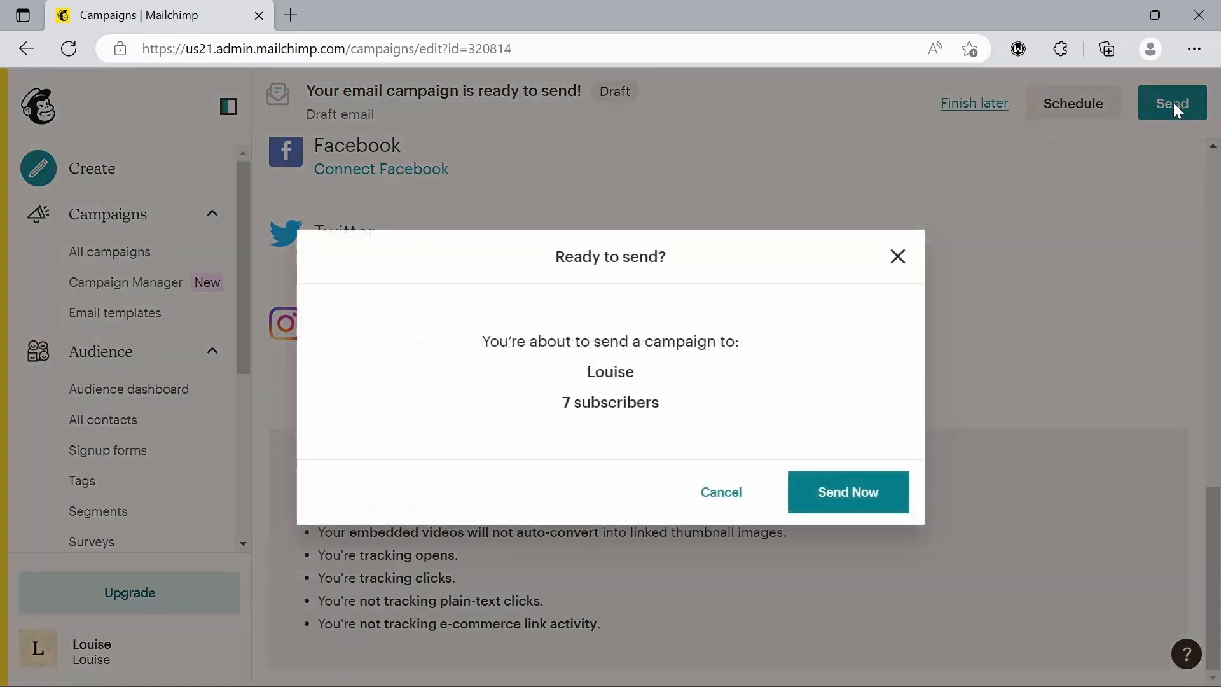
{"action": "left_click", "coordinate": [866, 487]}
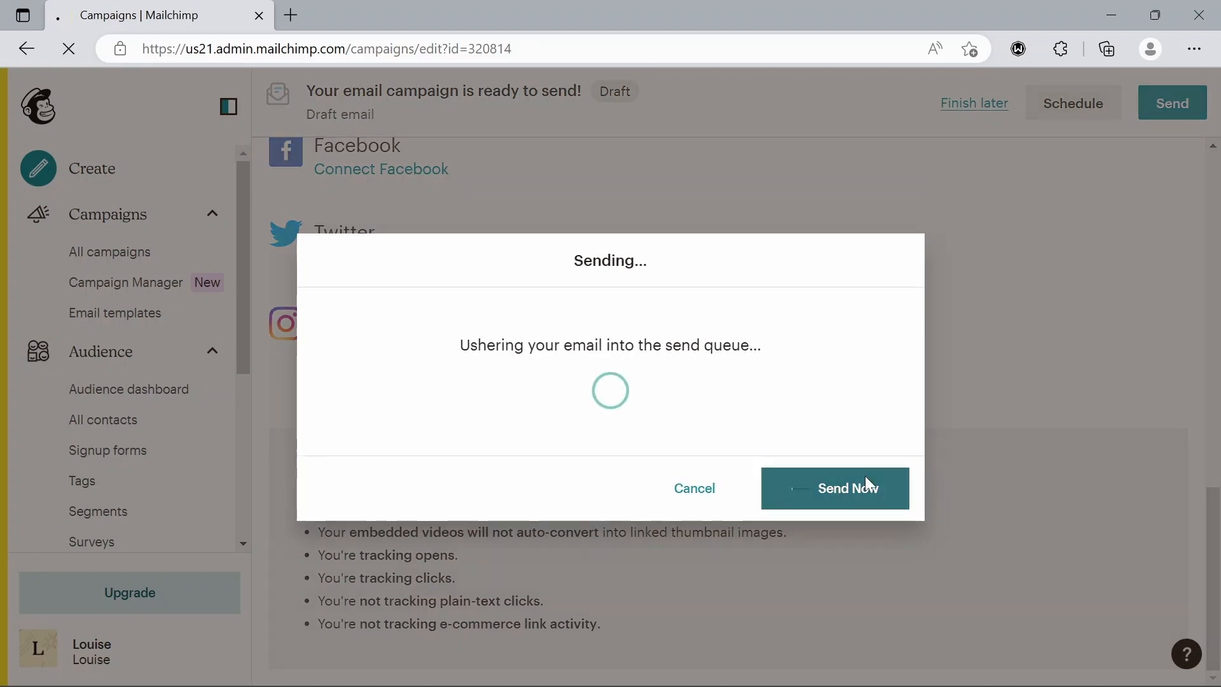